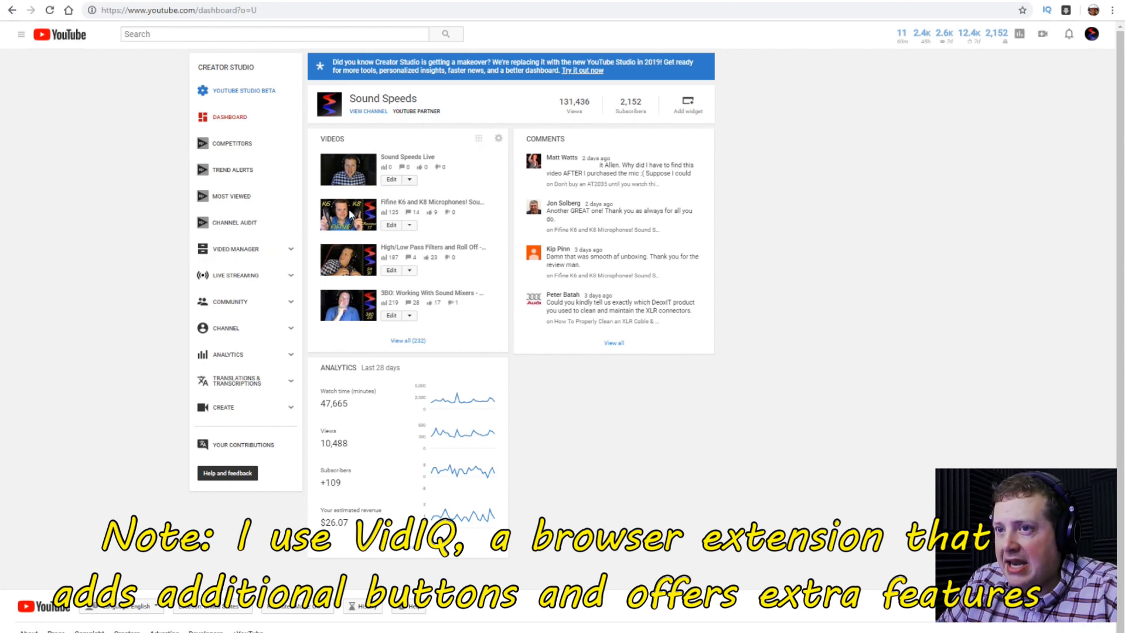
Open the trim editor in the enhancements of the Sound Speeds Live video and pause its preview.
left_click(232, 251)
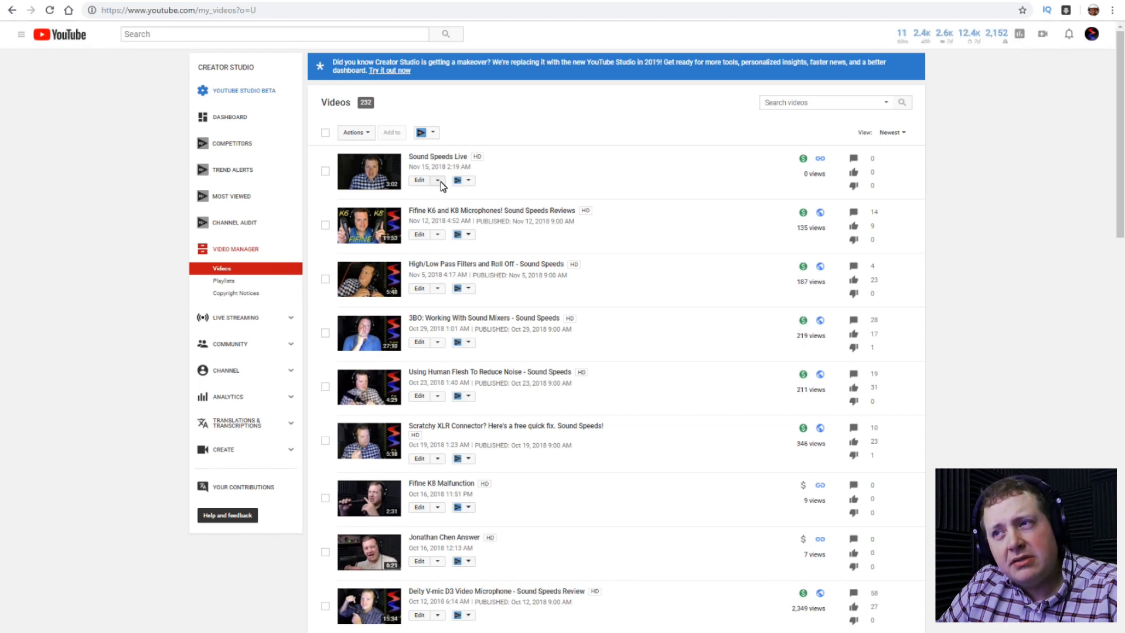
left_click(439, 181)
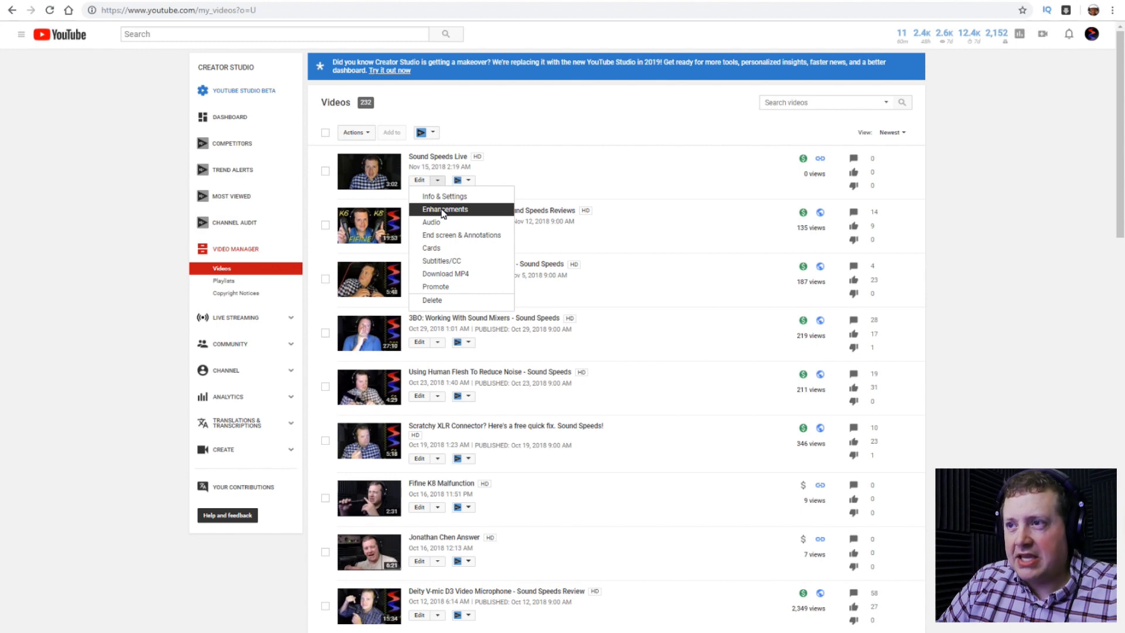
left_click(423, 181)
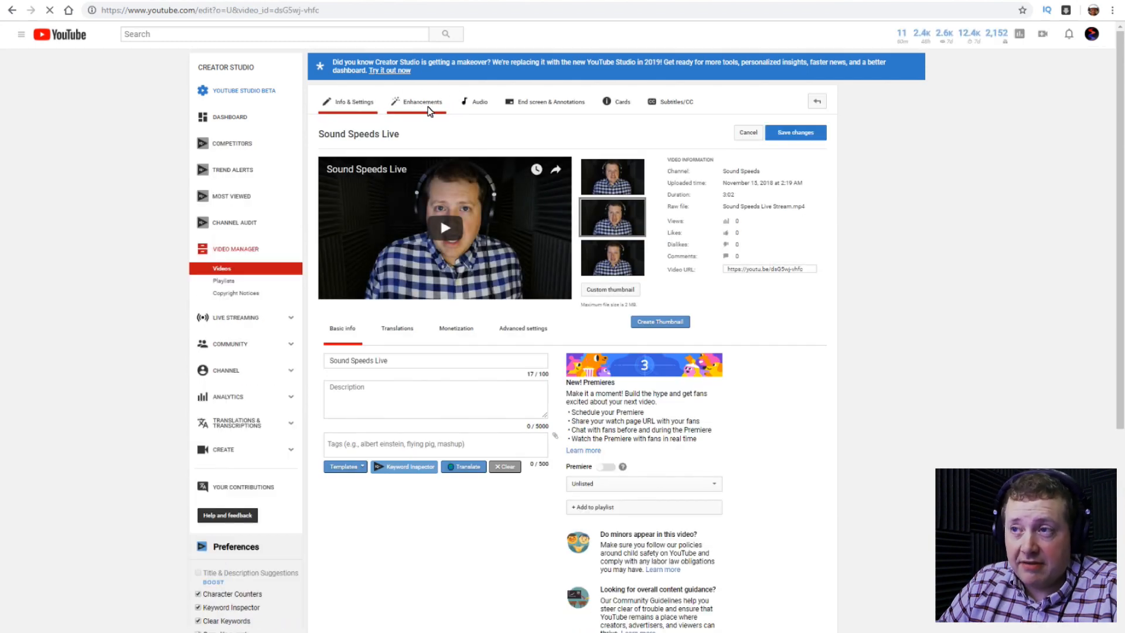
left_click(428, 108)
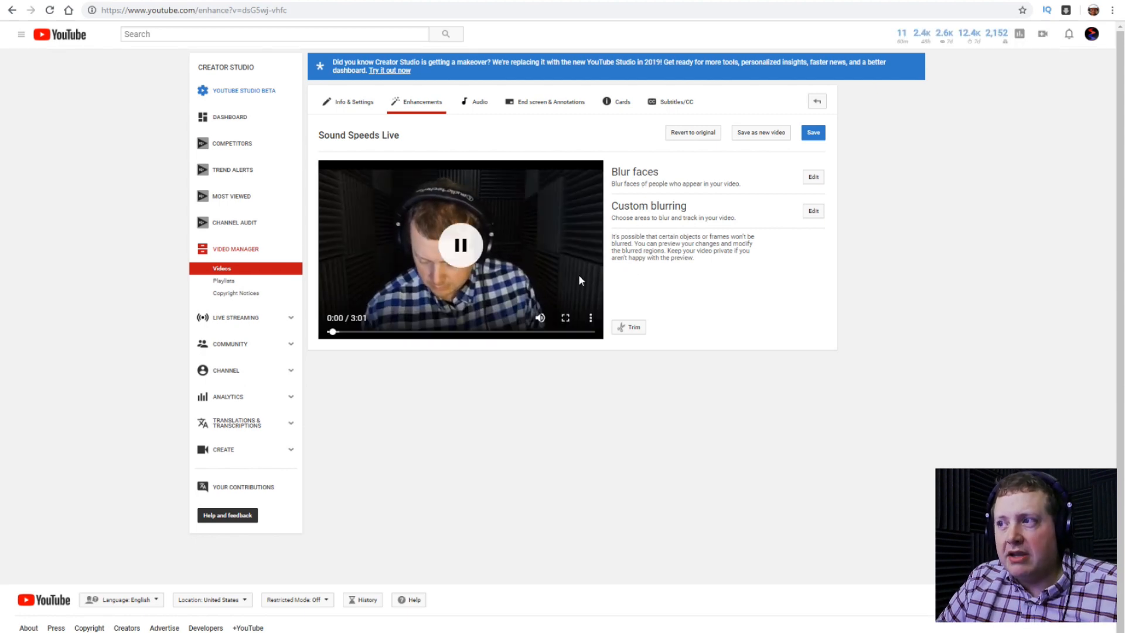
left_click(466, 249)
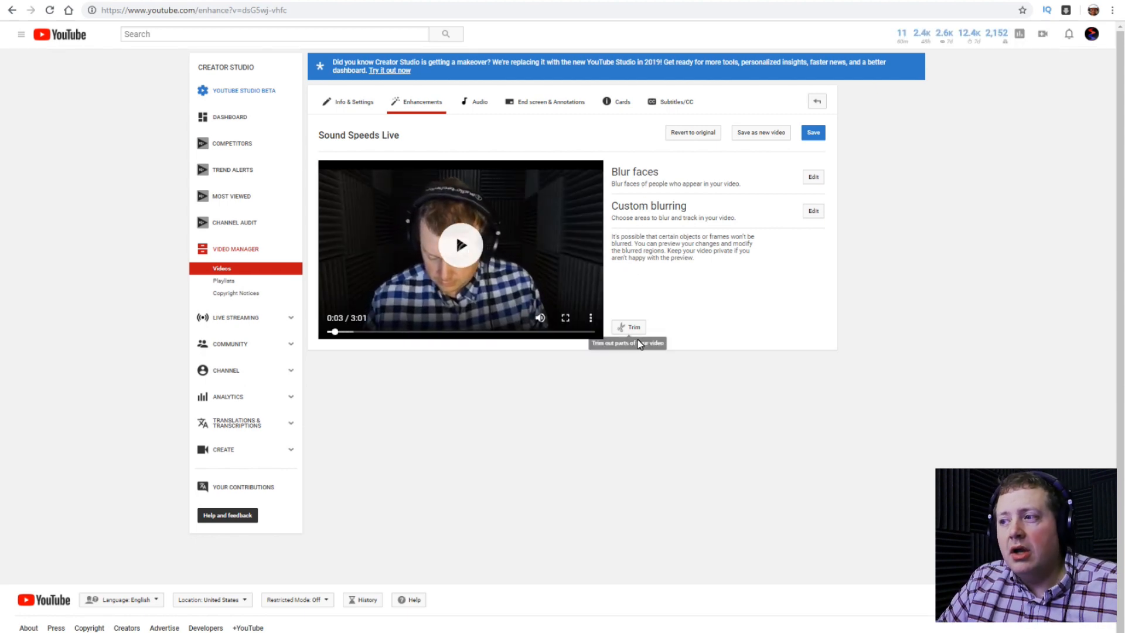
left_click(629, 328)
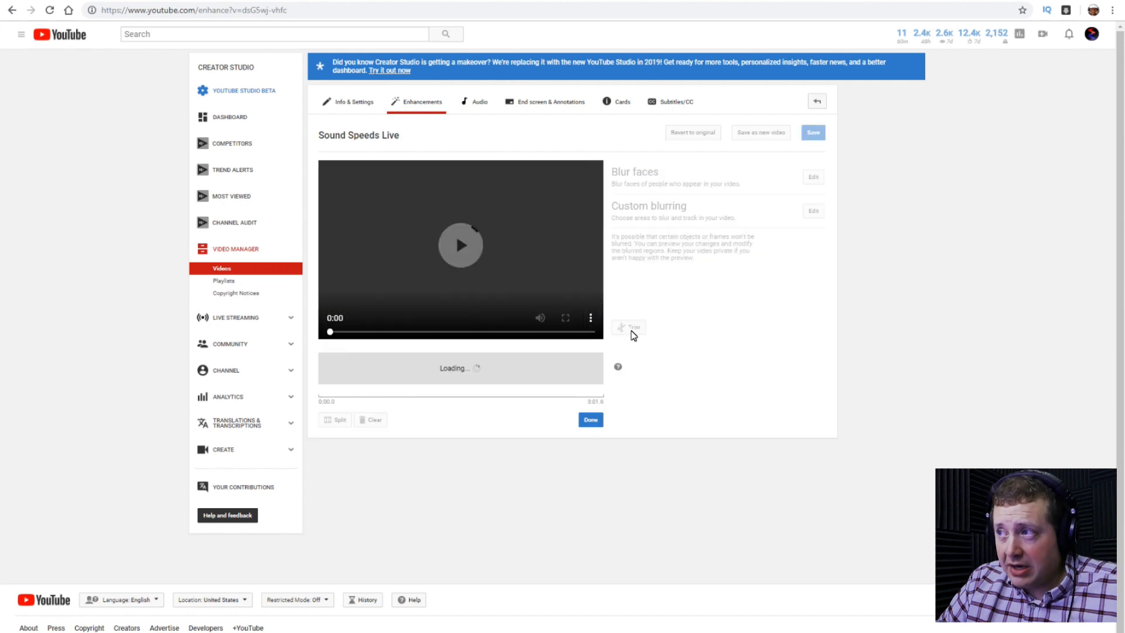
left_click(461, 243)
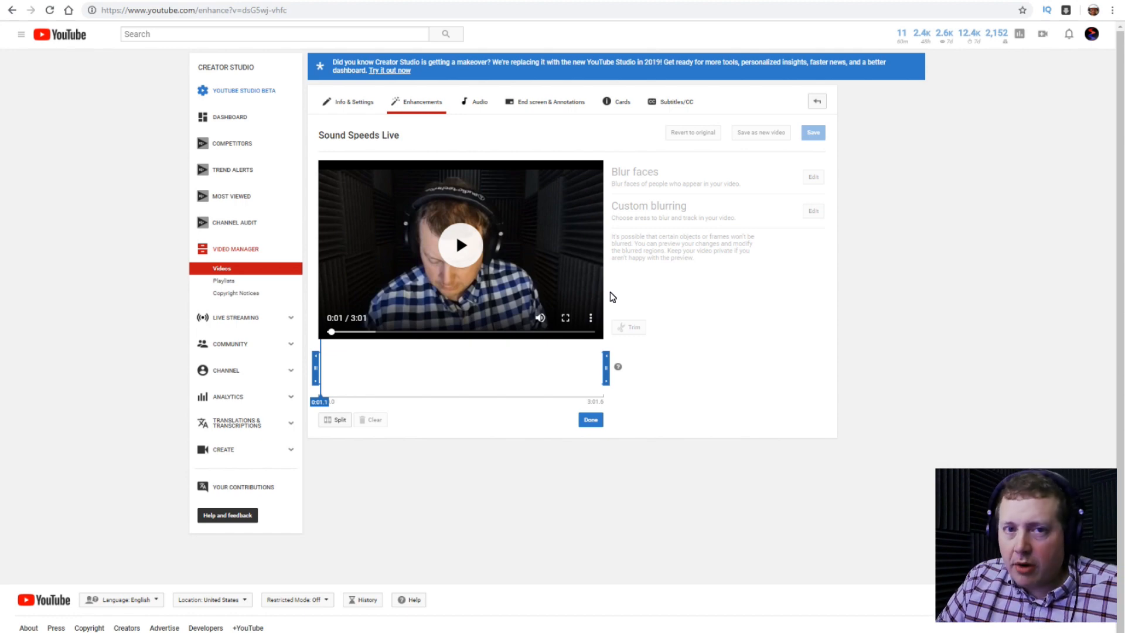
Find the cut point by playing from about 0:42 and split the video at 0:45.4.
left_click(388, 368)
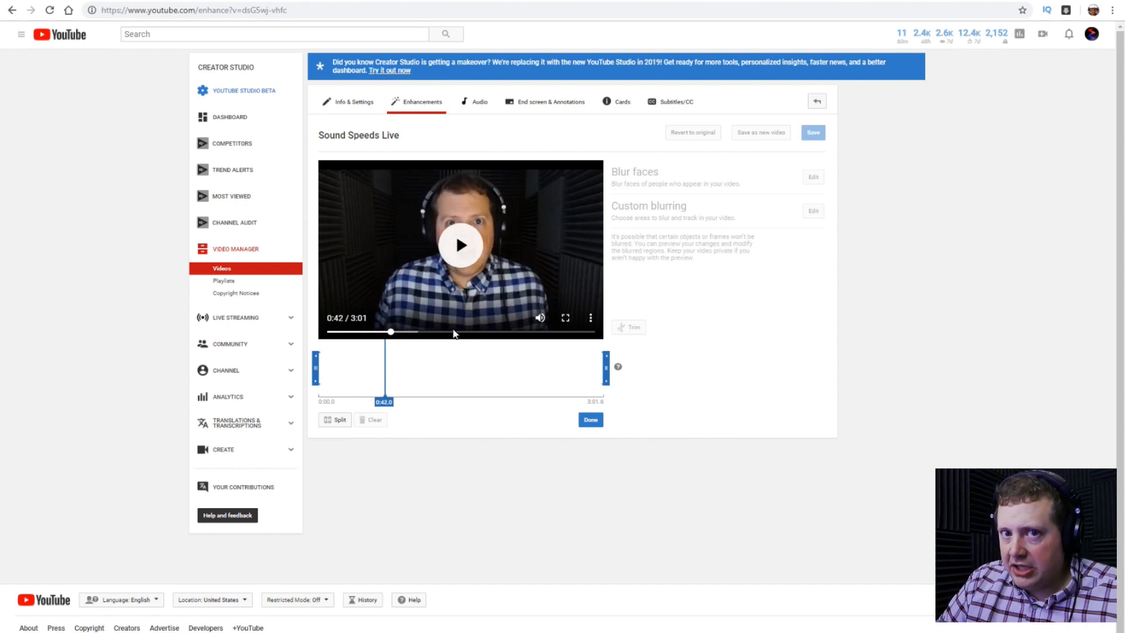
left_click(460, 249)
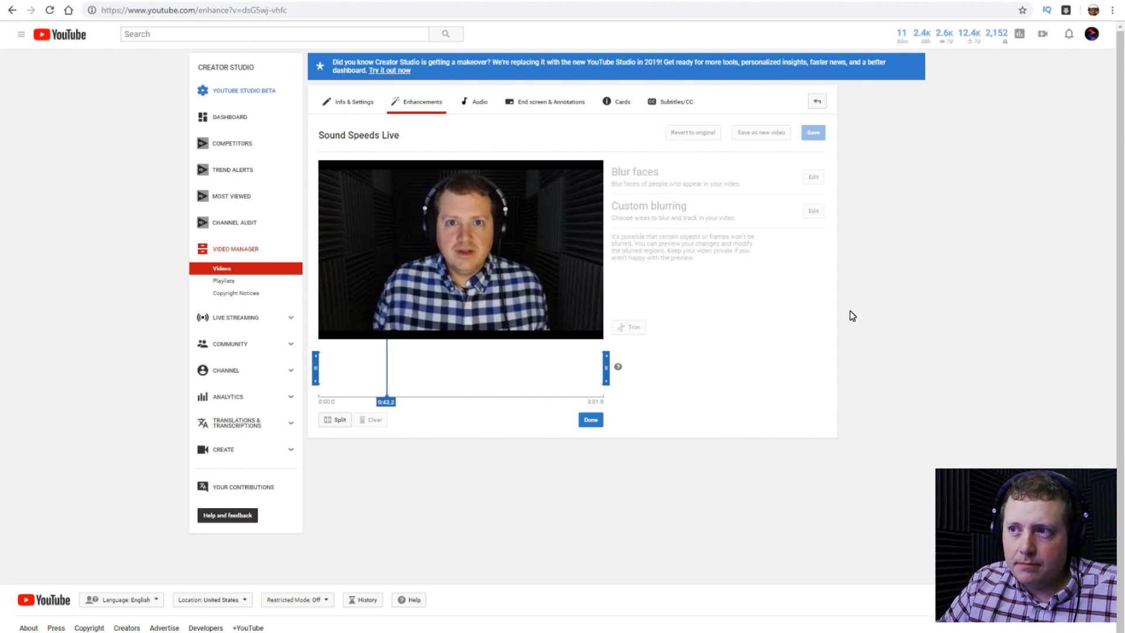
left_click(461, 246)
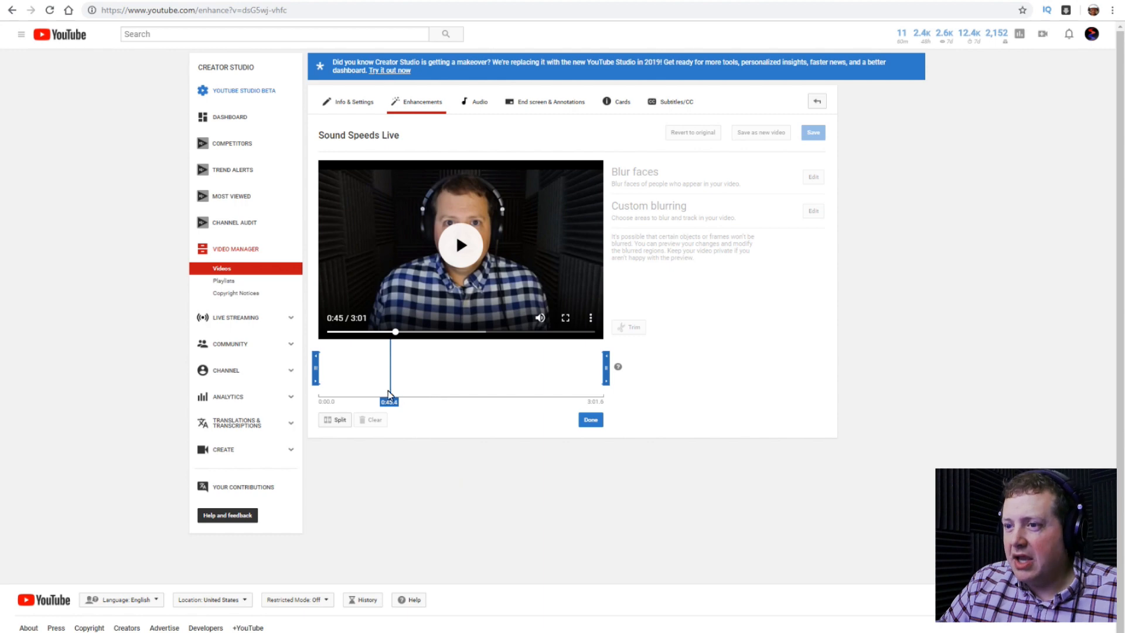
left_click(335, 419)
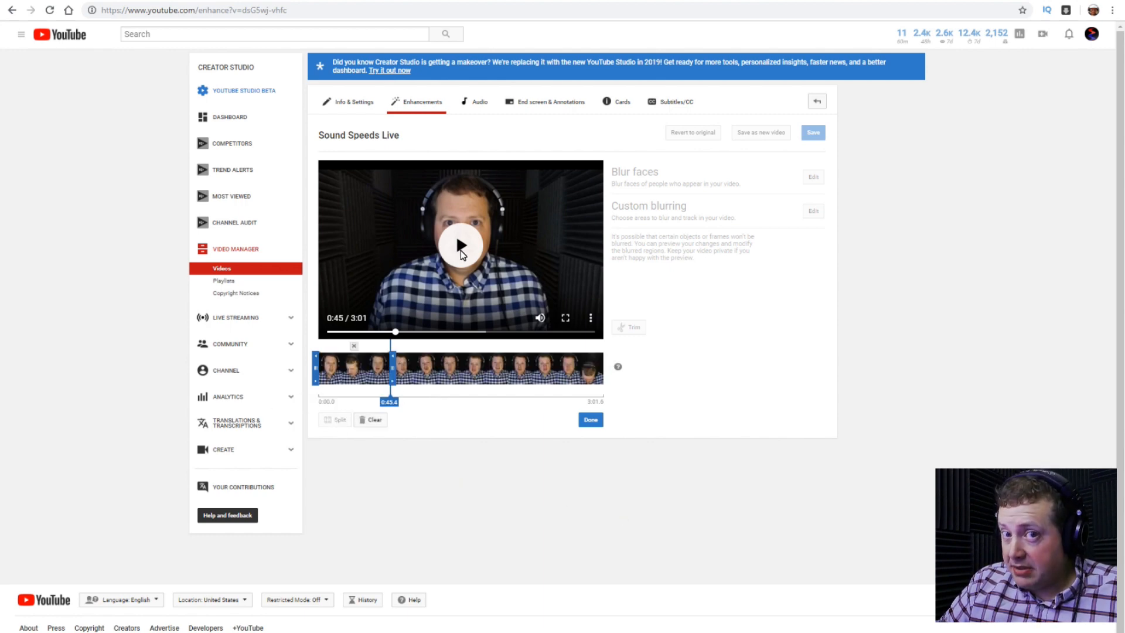
Play past the first split, nudge the split point slightly earlier, and bring it back to 0:45.4.
left_click(461, 248)
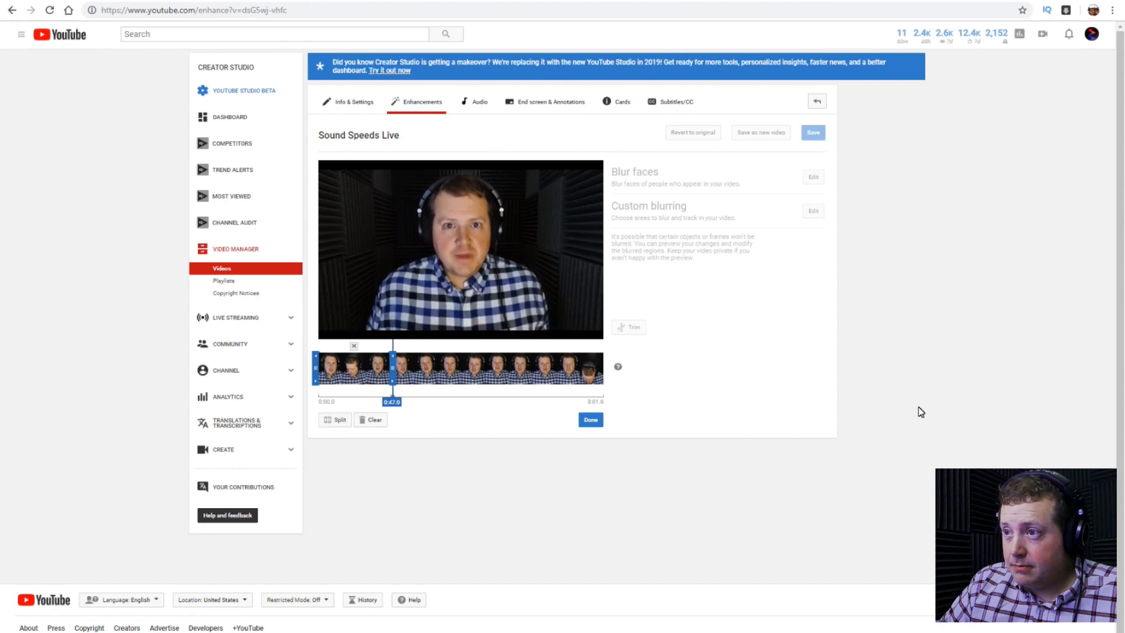
left_click(470, 252)
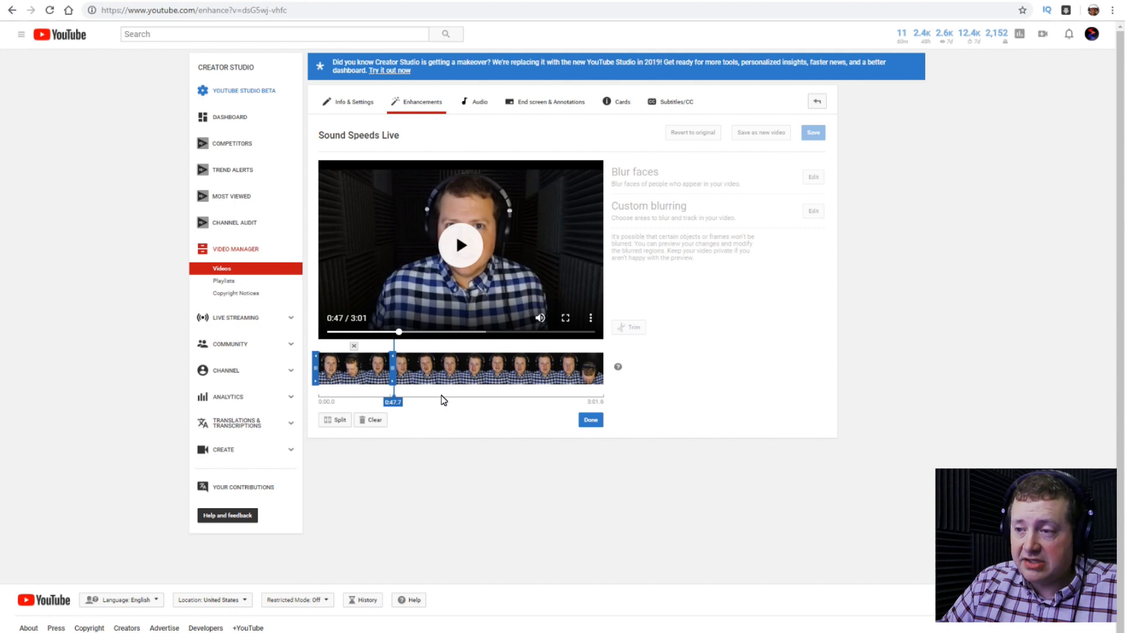
left_click_drag(394, 360, 391, 361)
left_click(393, 356)
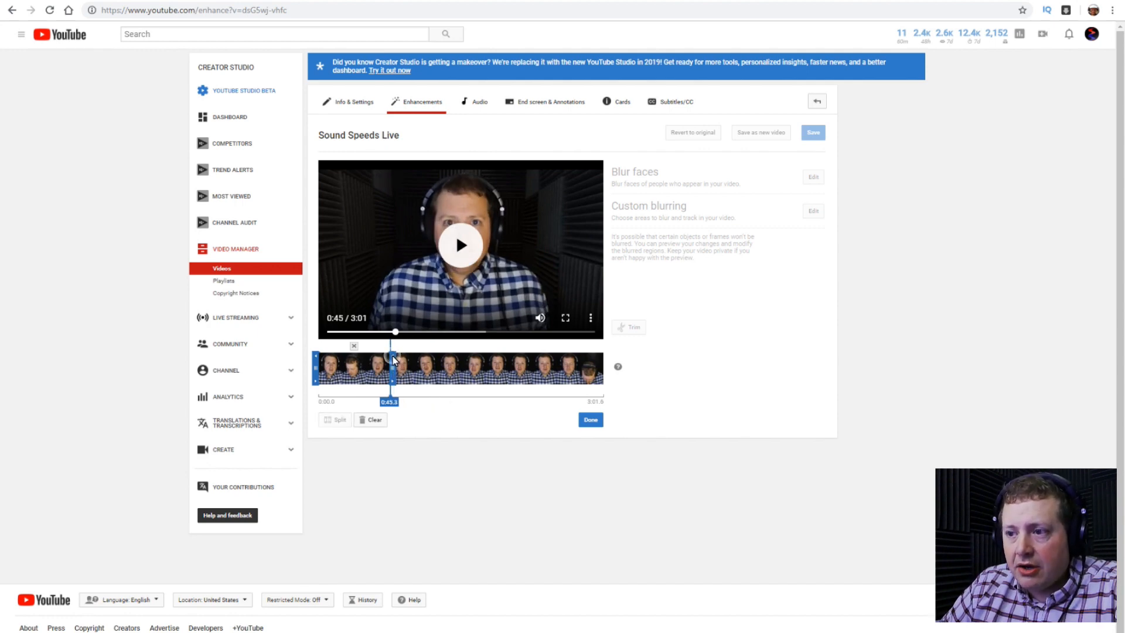
left_click(393, 357)
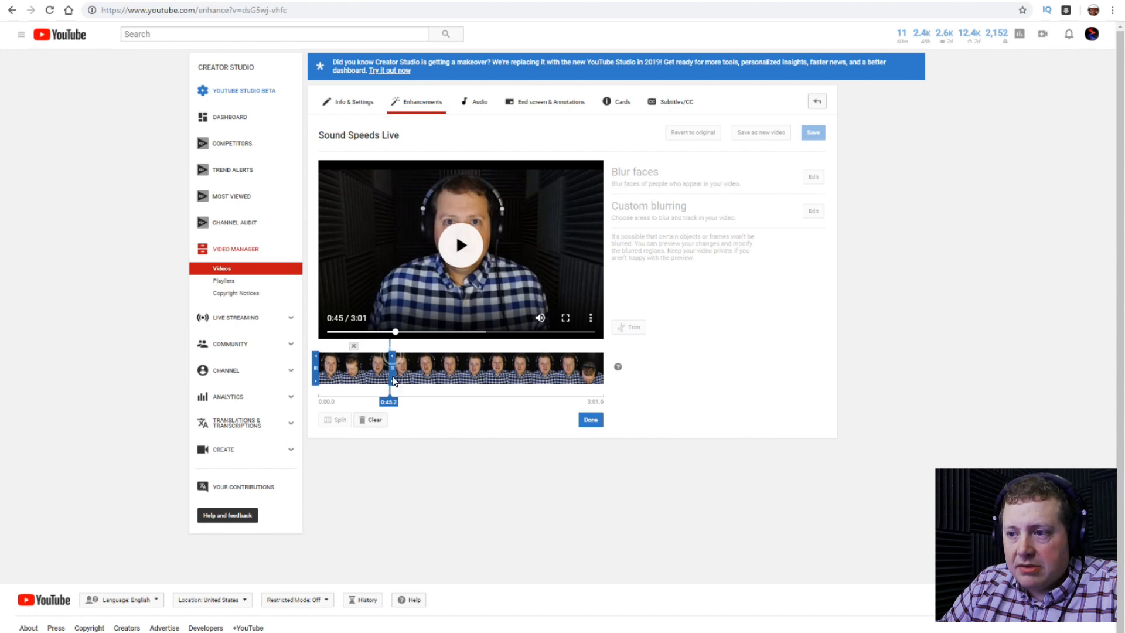
left_click(393, 385)
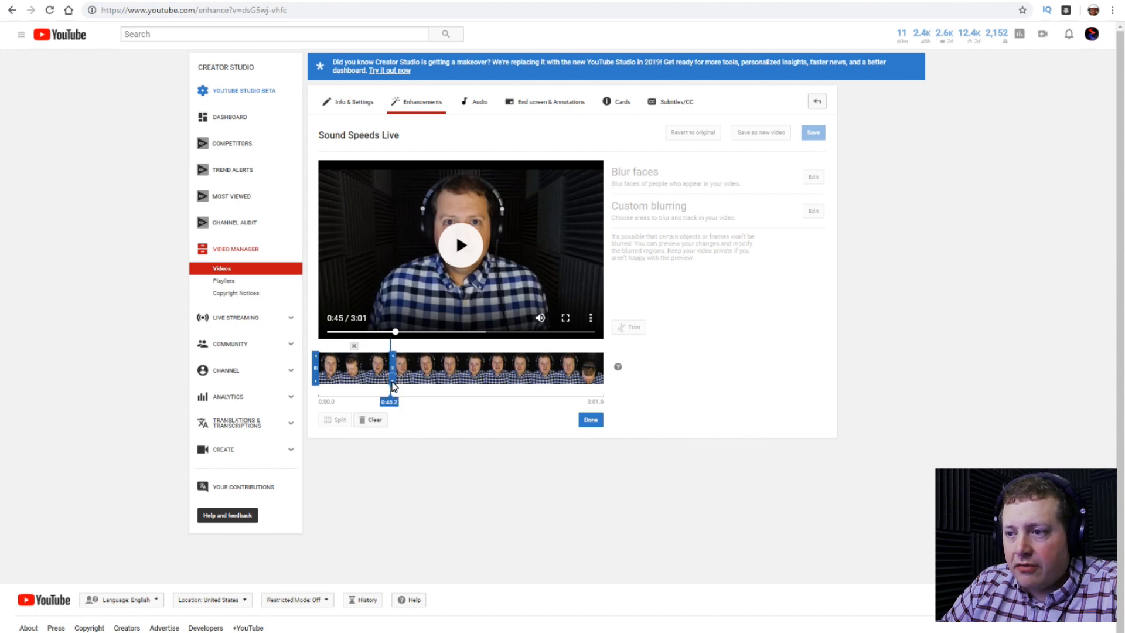
left_click(393, 385)
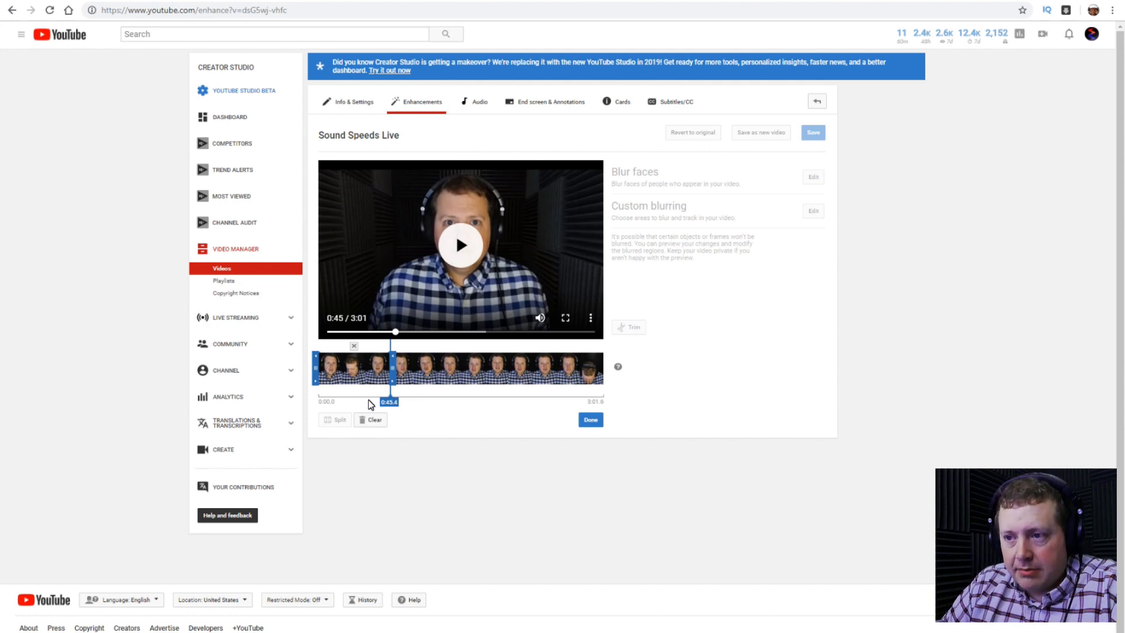
Remove the opening segment before the 0:45.4 split and preview the start of the remaining video.
left_click(354, 347)
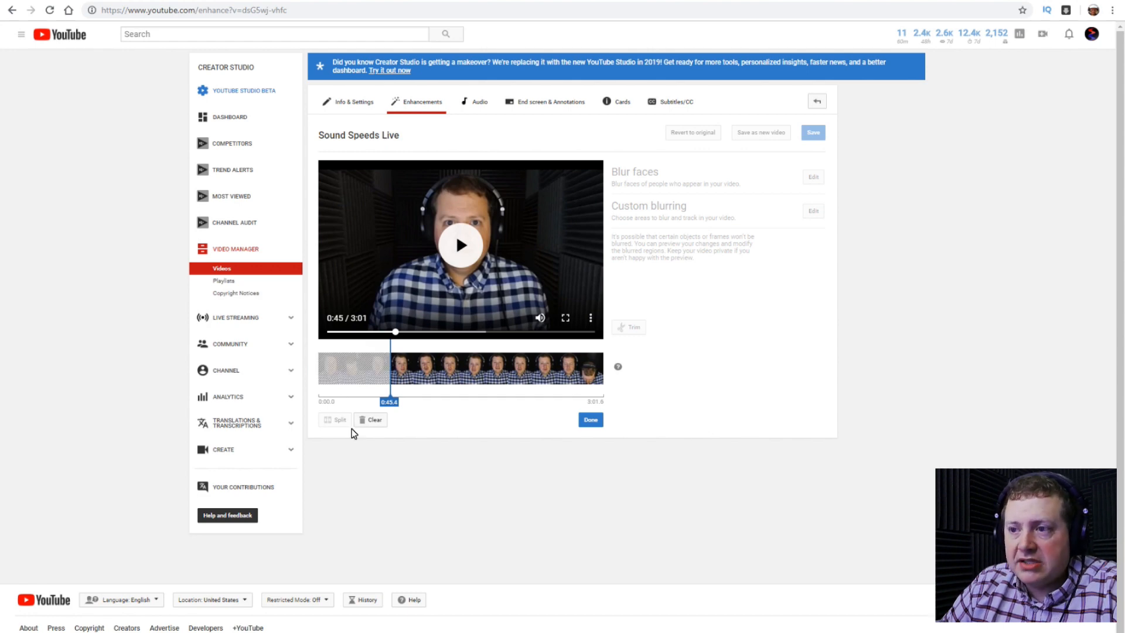
left_click(463, 243)
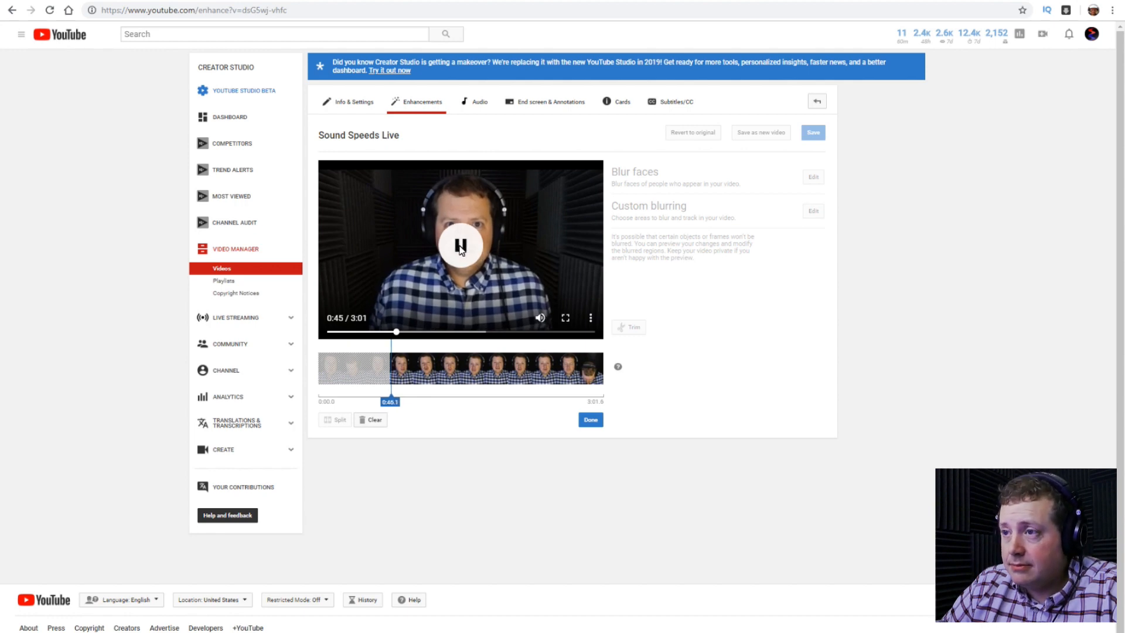
left_click(473, 248)
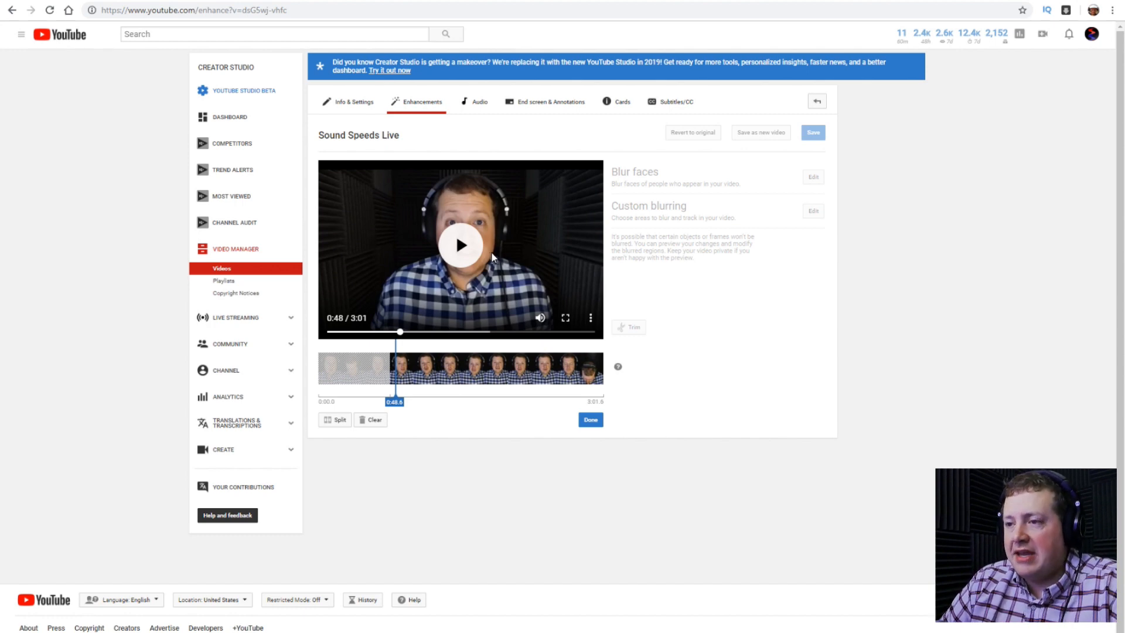
Play the section between about 1:10 and 1:21 to find the next cut point and split the video at 1:21.6.
left_click(431, 370)
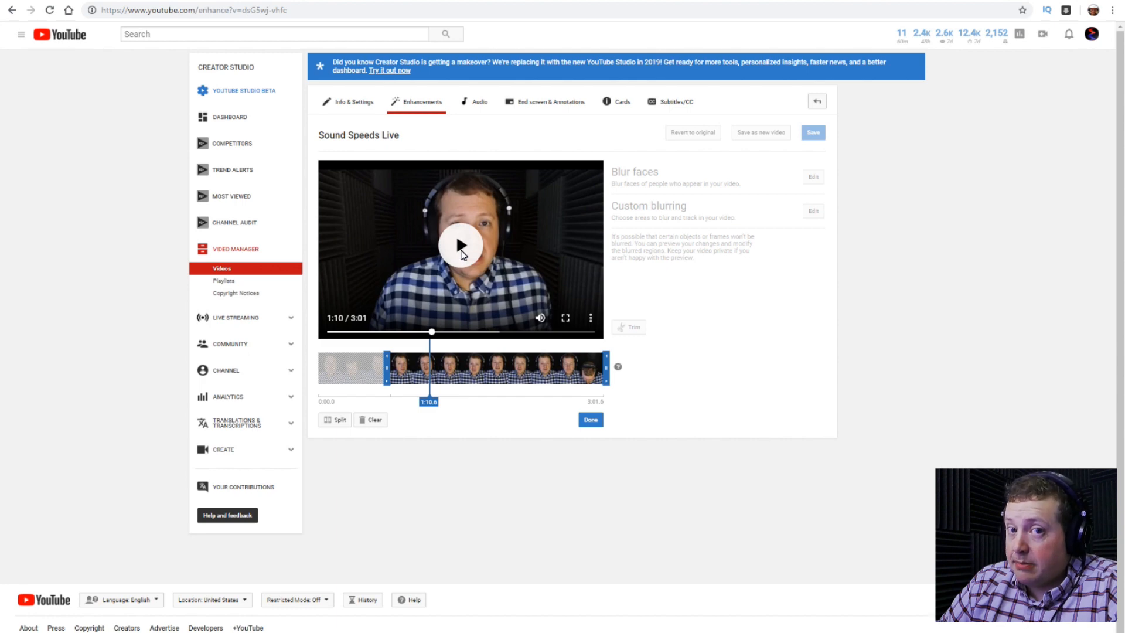
left_click(461, 254)
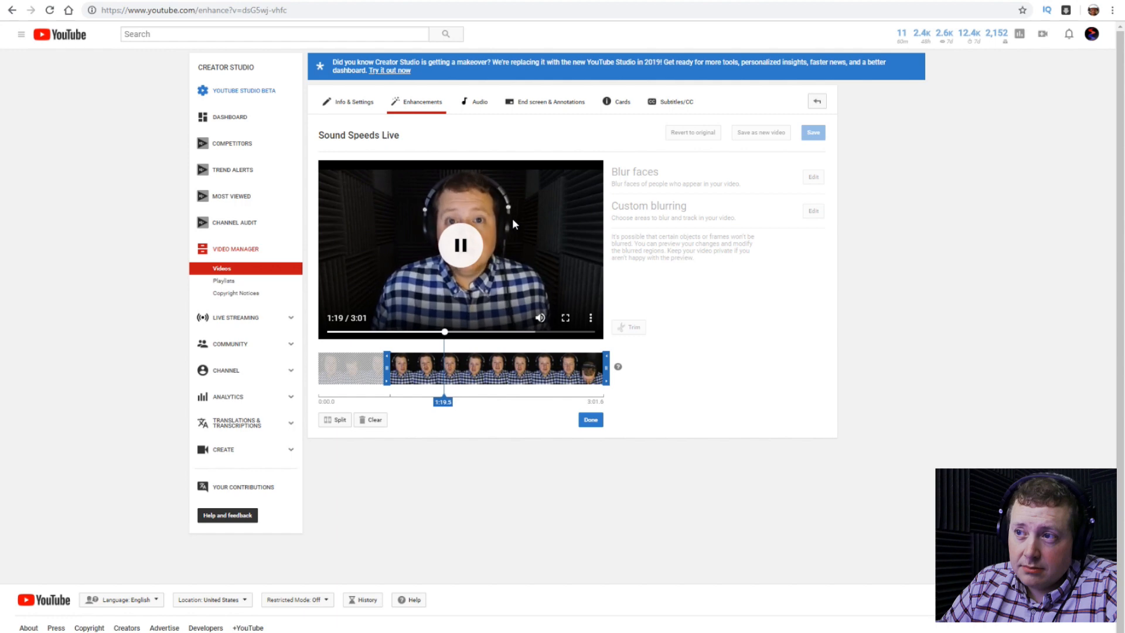
left_click(460, 247)
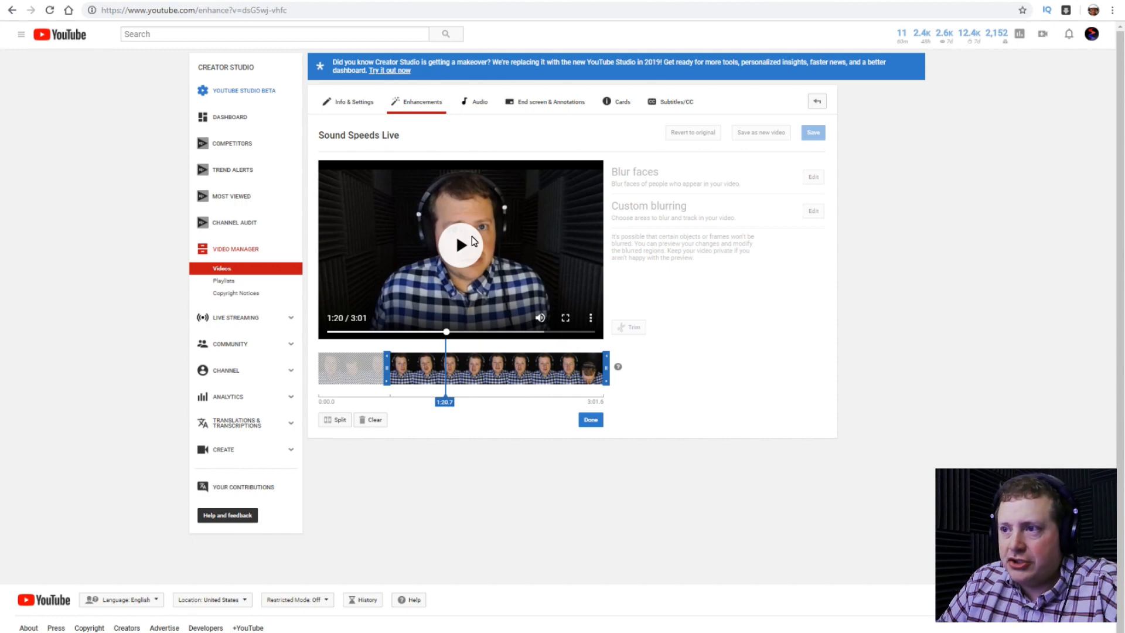
left_click(441, 362)
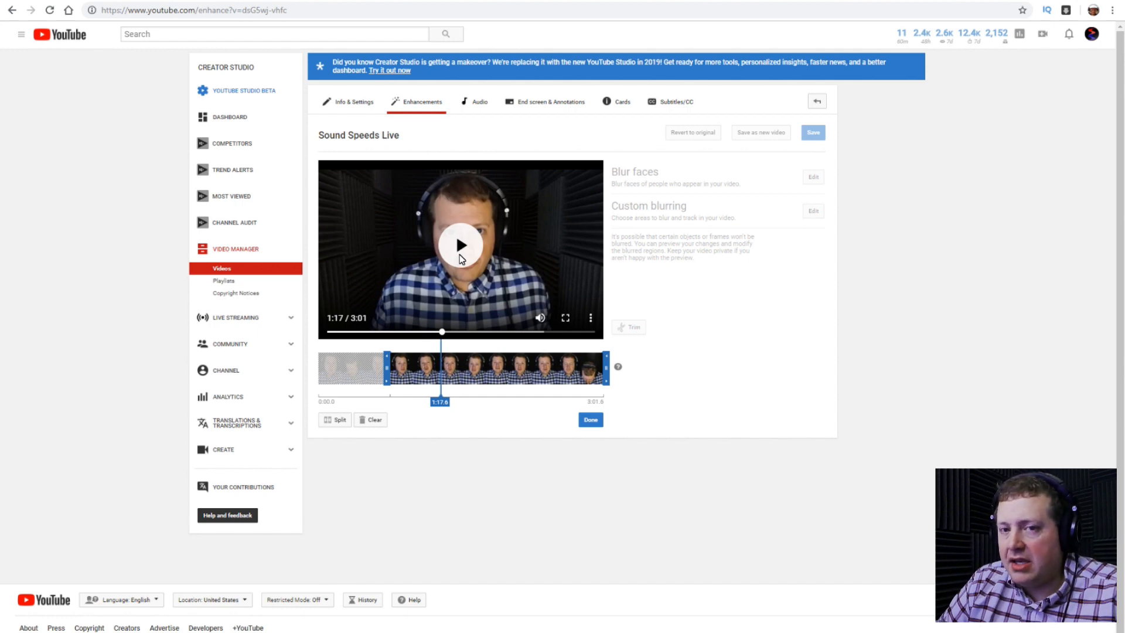
left_click(462, 251)
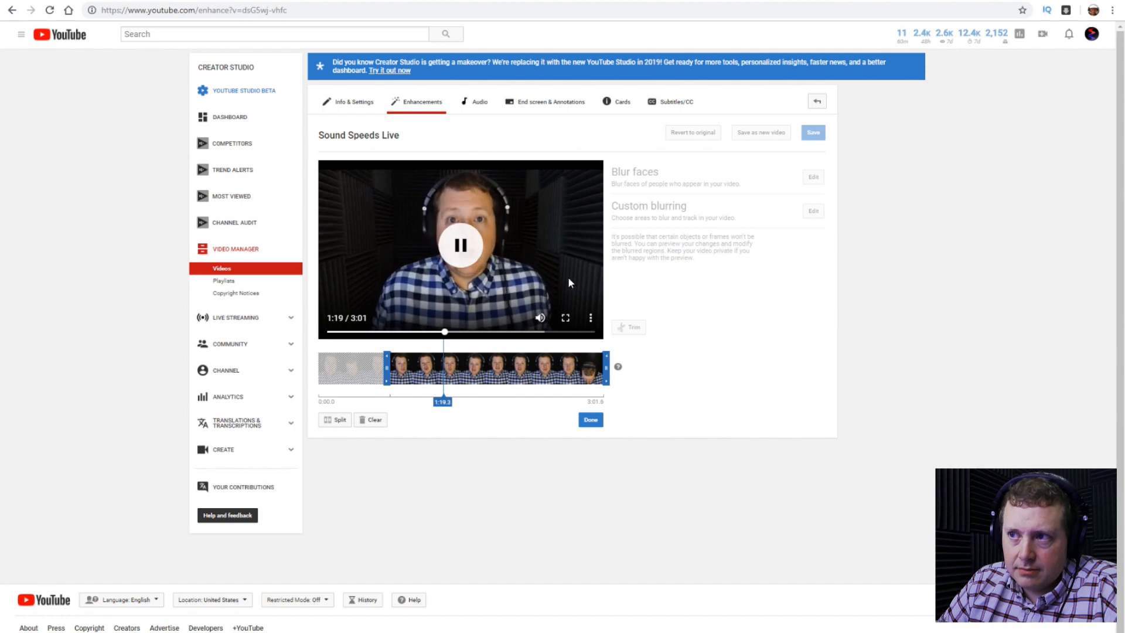
left_click(469, 250)
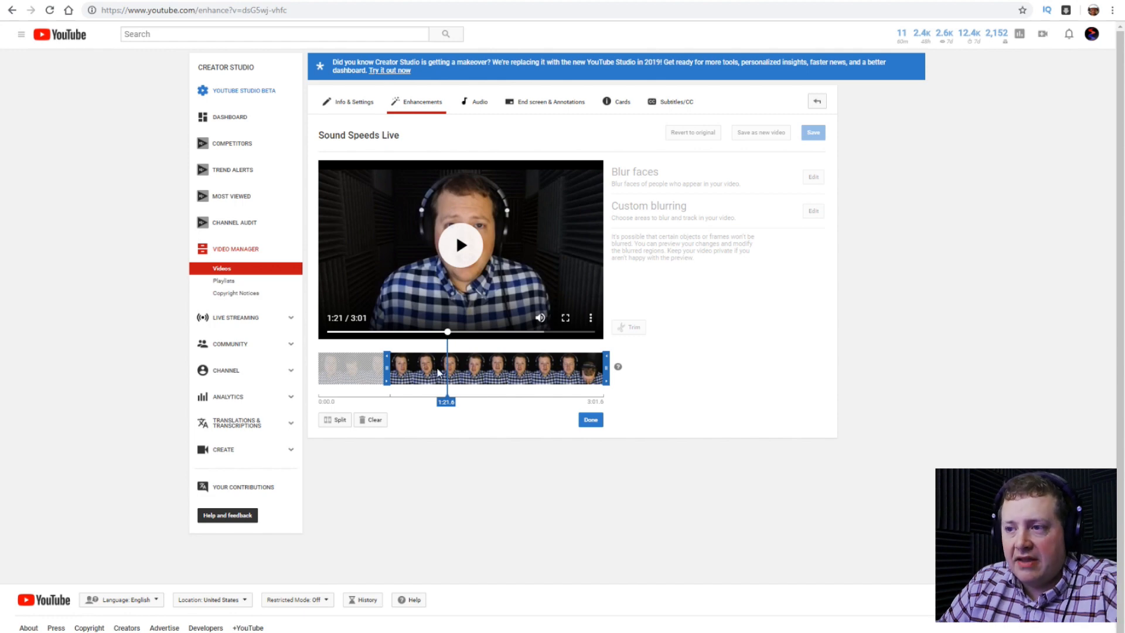
left_click(346, 420)
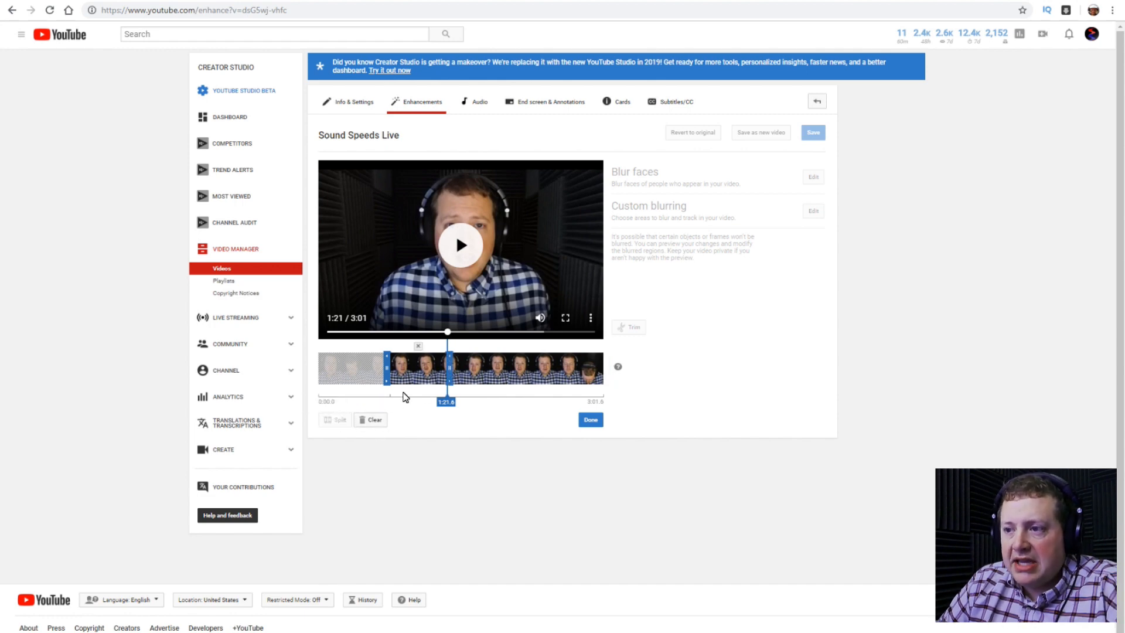
Nudge the second split point earlier to 1:21.4.
left_click(449, 356)
left_click(449, 355)
left_click(449, 355)
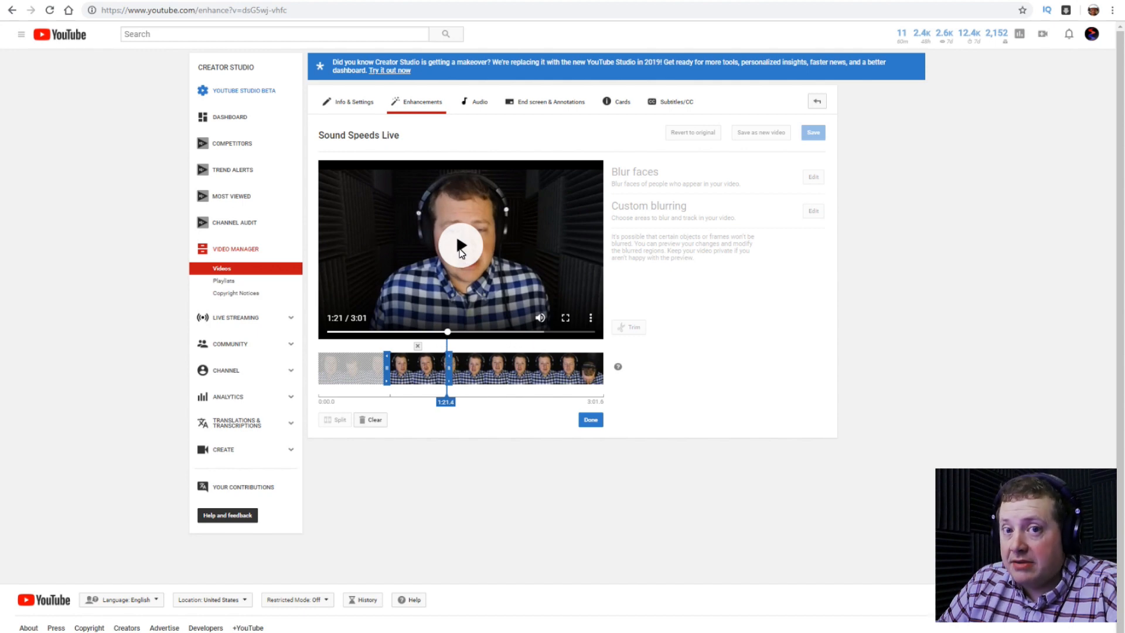
Preview the footage after the second split to find the next cut point and split the video at 2:03.4.
left_click(461, 249)
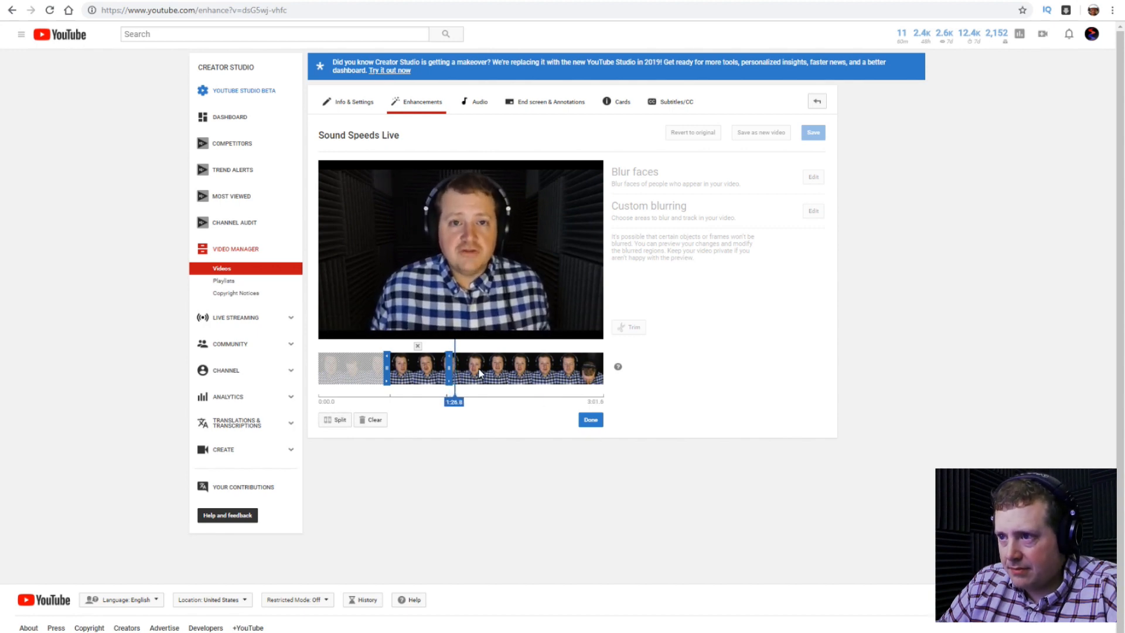
left_click(511, 376)
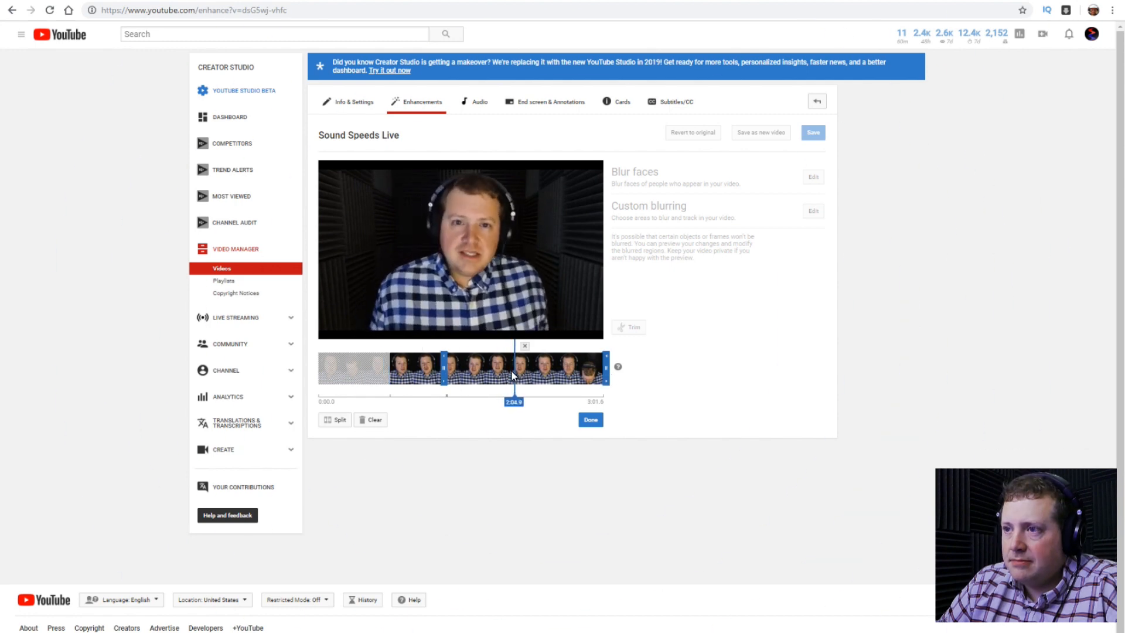
left_click(480, 299)
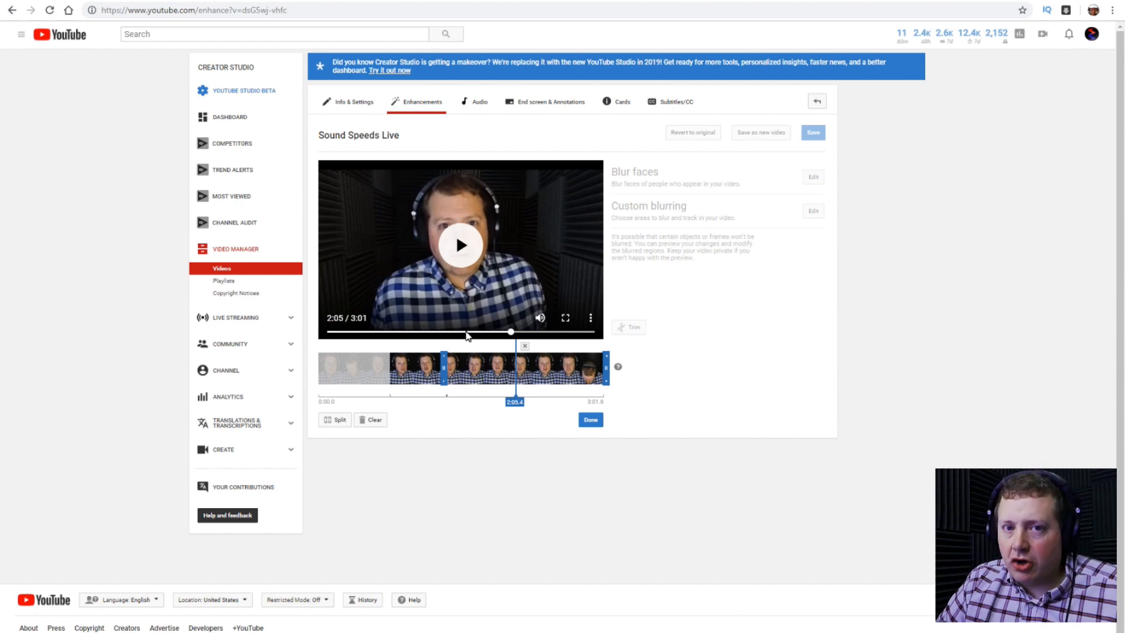
left_click(506, 369)
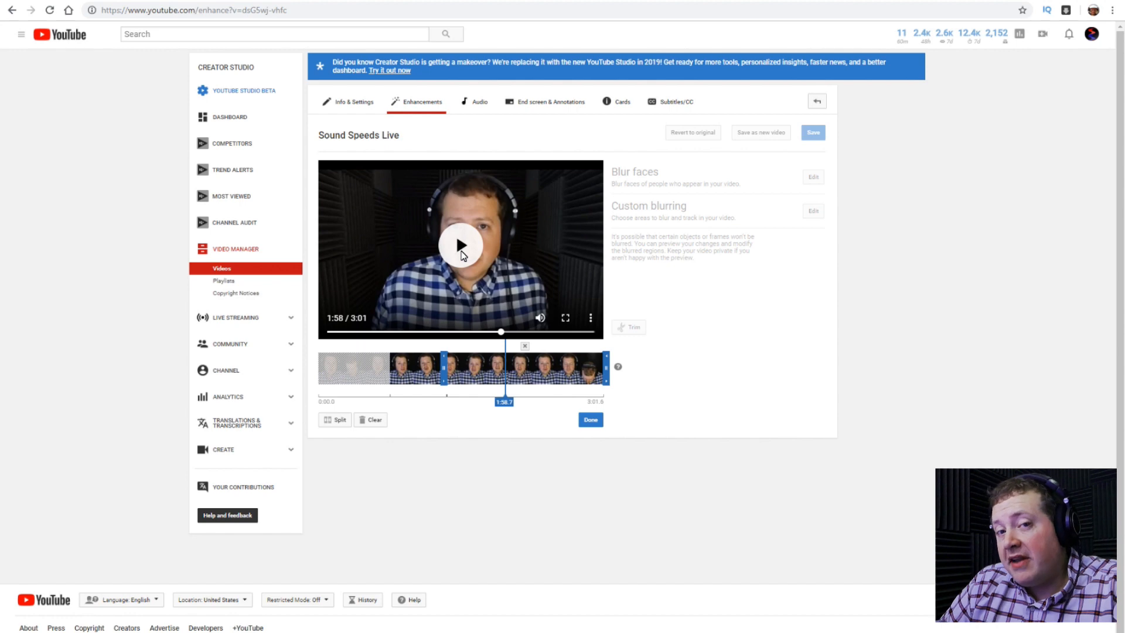
left_click(463, 254)
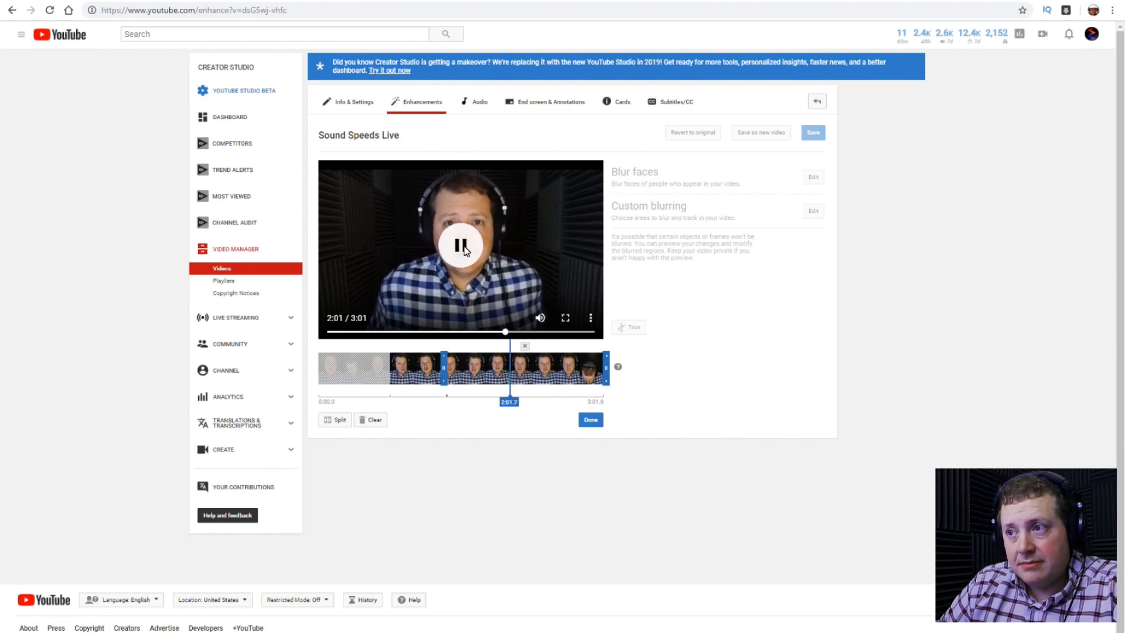
left_click(465, 251)
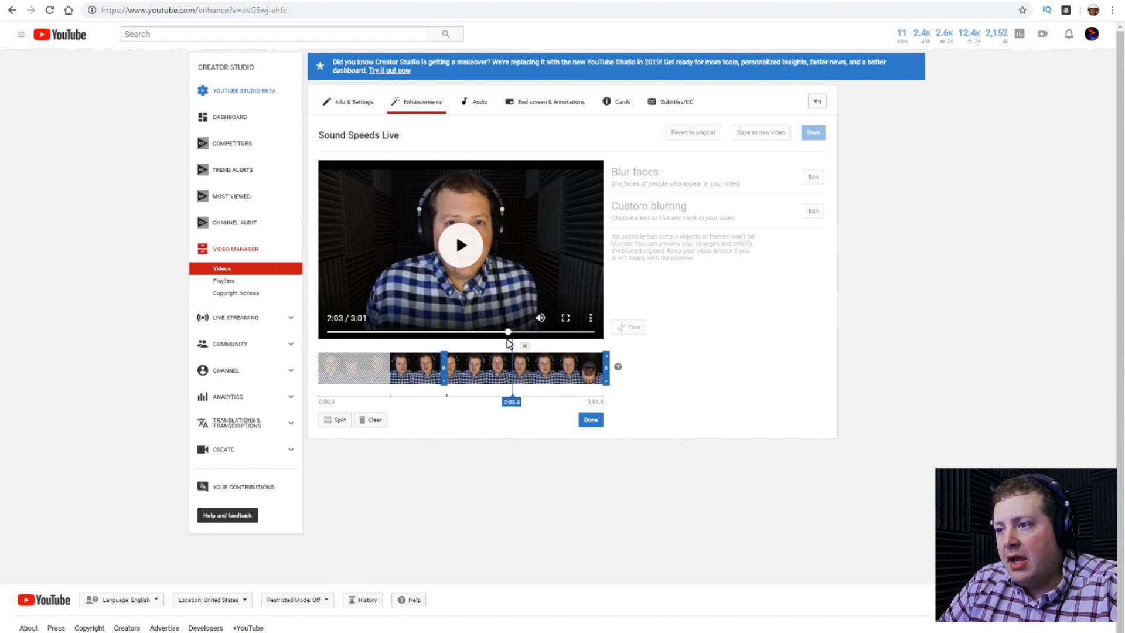
left_click(349, 423)
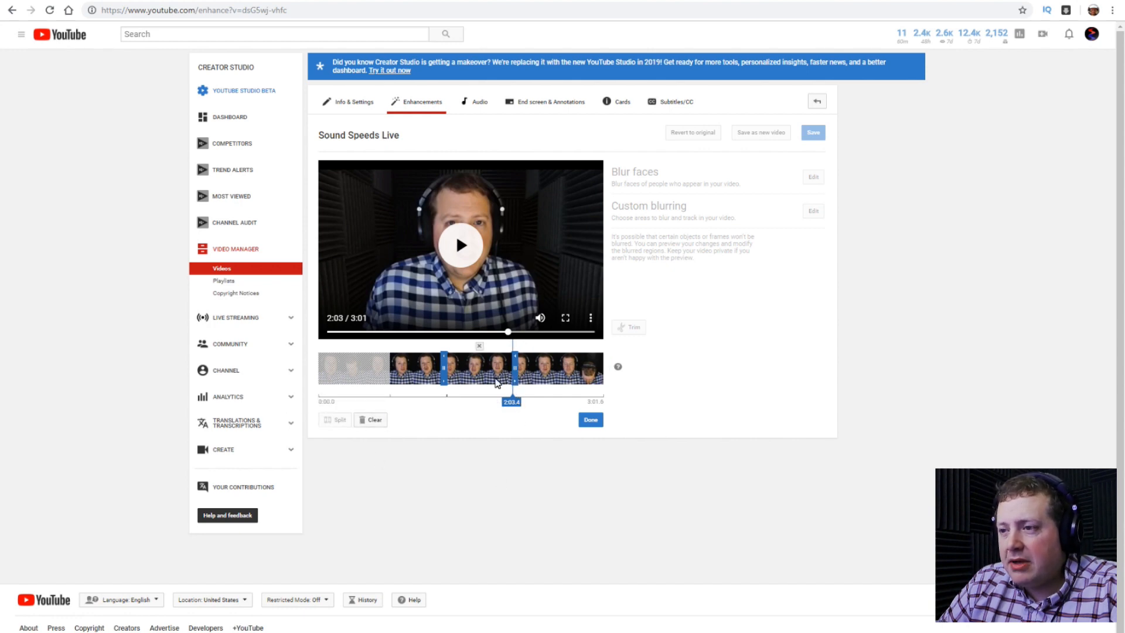
Remove the segment between 1:21.4 and 2:03.4, and preview the remaining footage to split the video at 2:39.1.
left_click(479, 348)
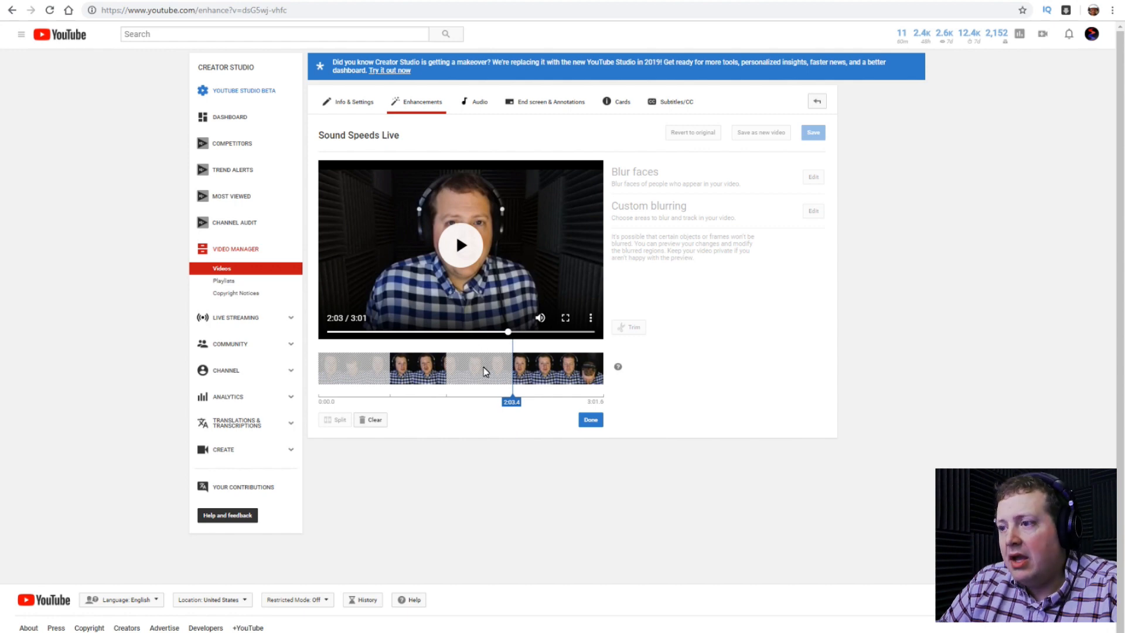
left_click(460, 247)
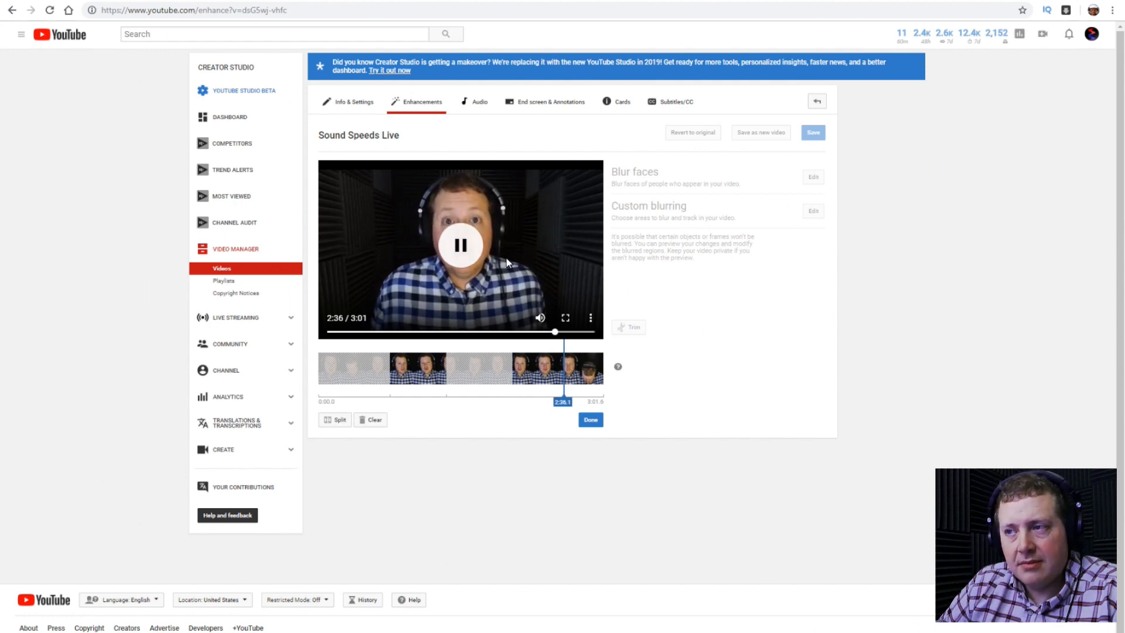
left_click(463, 250)
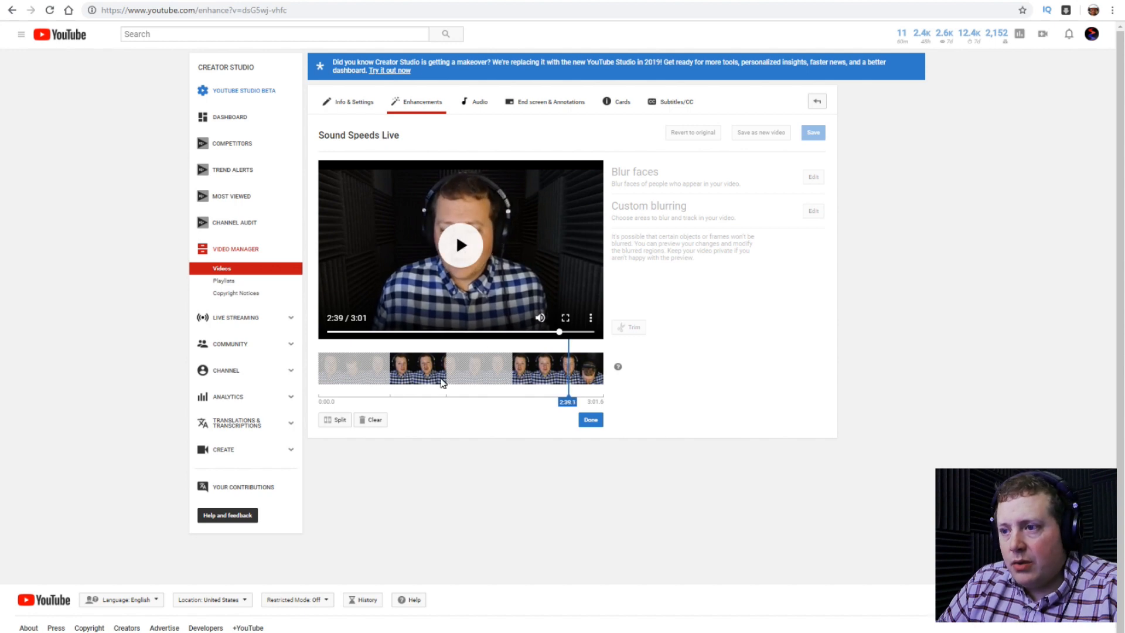
left_click(335, 426)
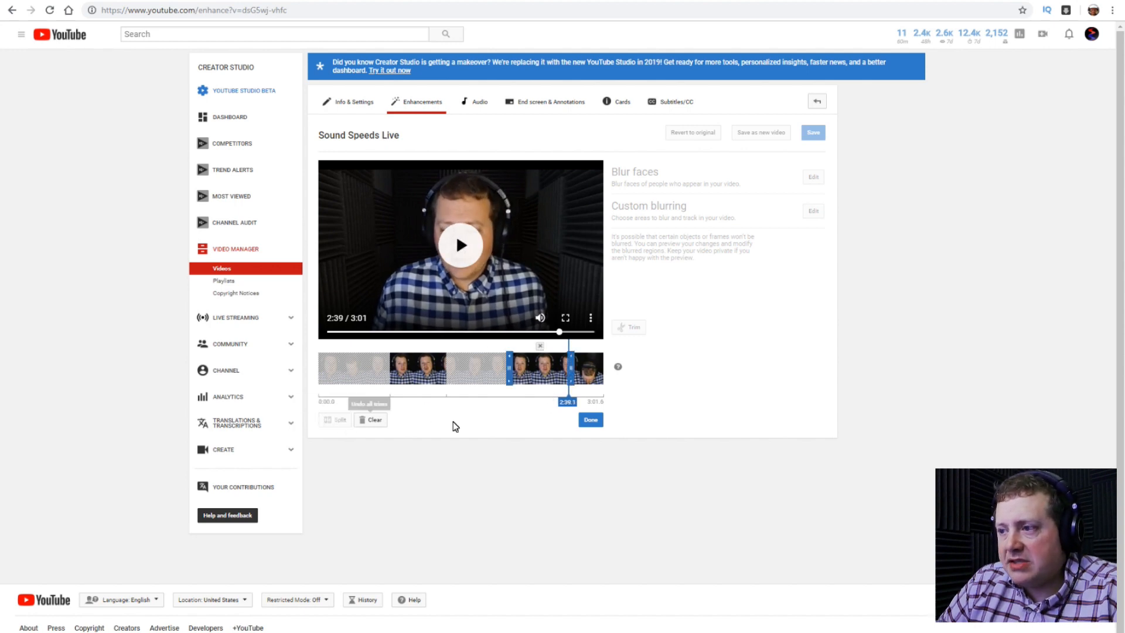
Nudge the last split point earlier to 2:38.6.
left_click(571, 357)
left_click(570, 357)
left_click(571, 357)
left_click(571, 357)
left_click(571, 357)
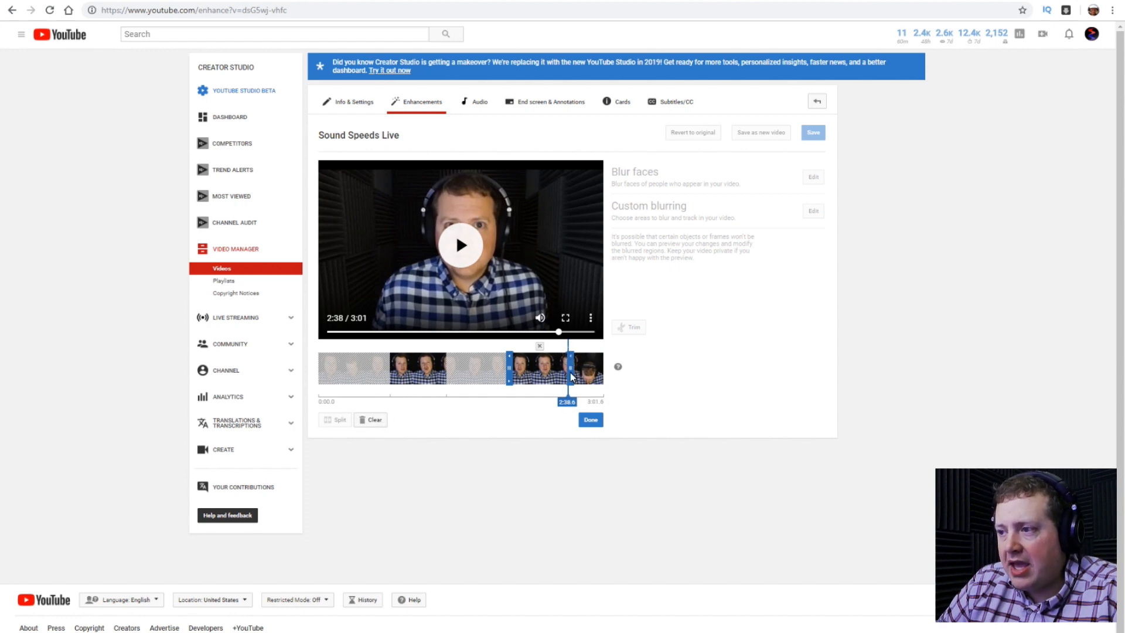
Remove the closing segment after the 2:38.6 split and preview the start of the finished trim.
left_click(592, 364)
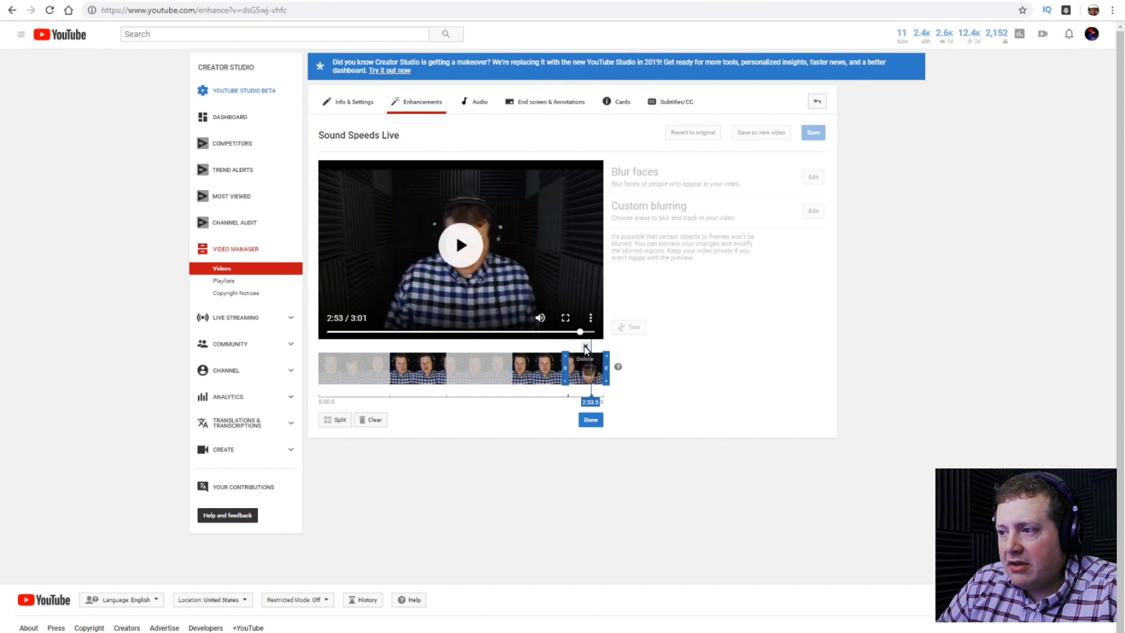
left_click(585, 346)
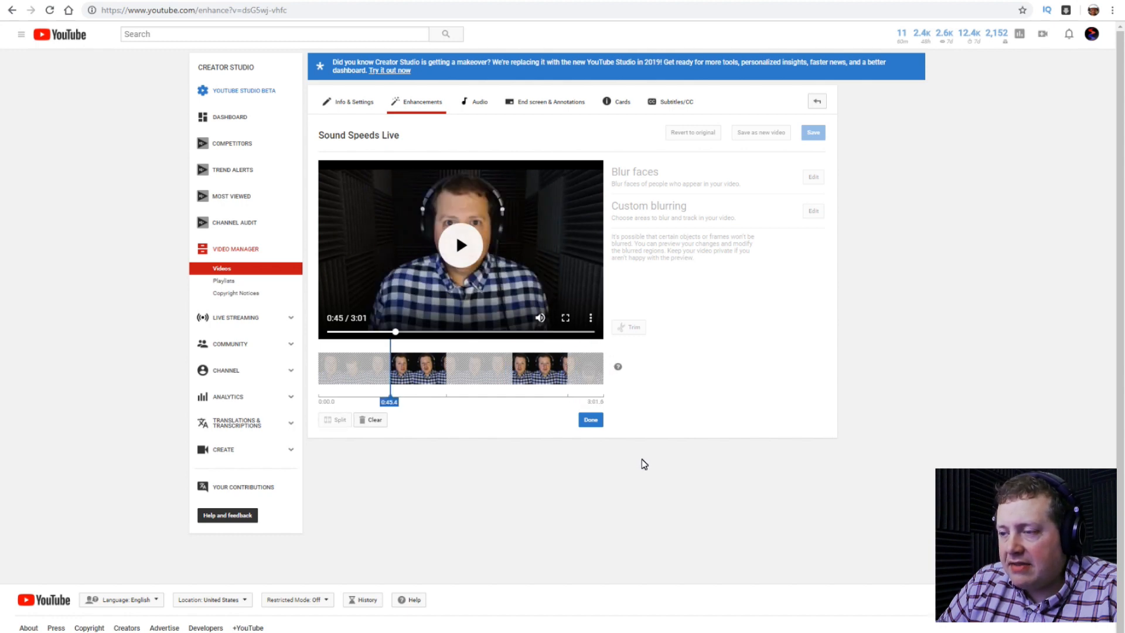
left_click(592, 418)
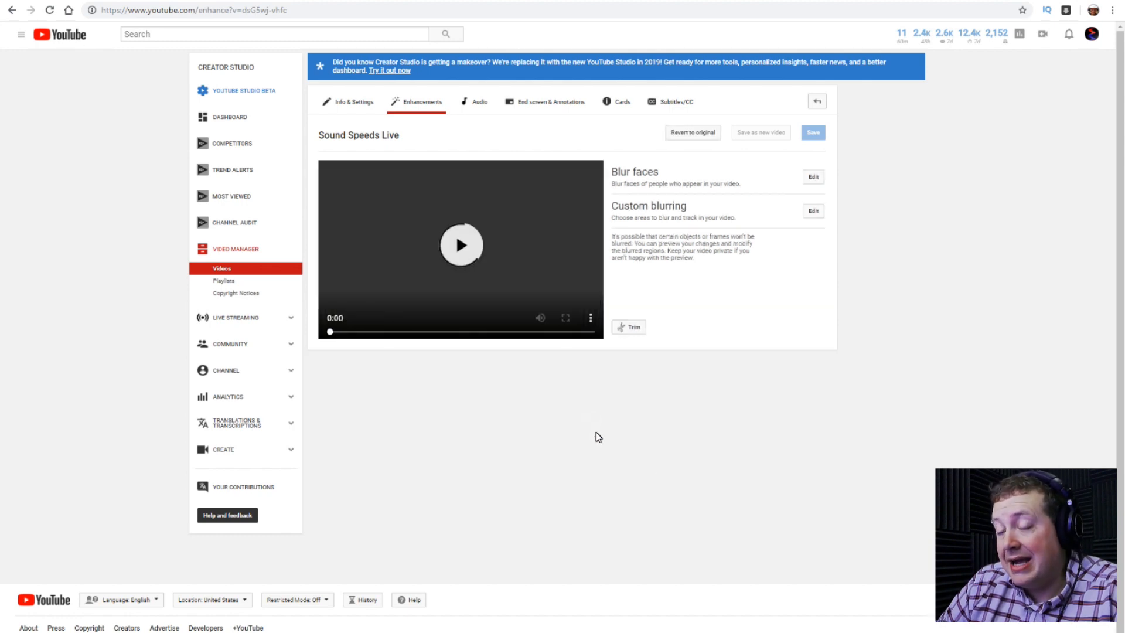
left_click(460, 249)
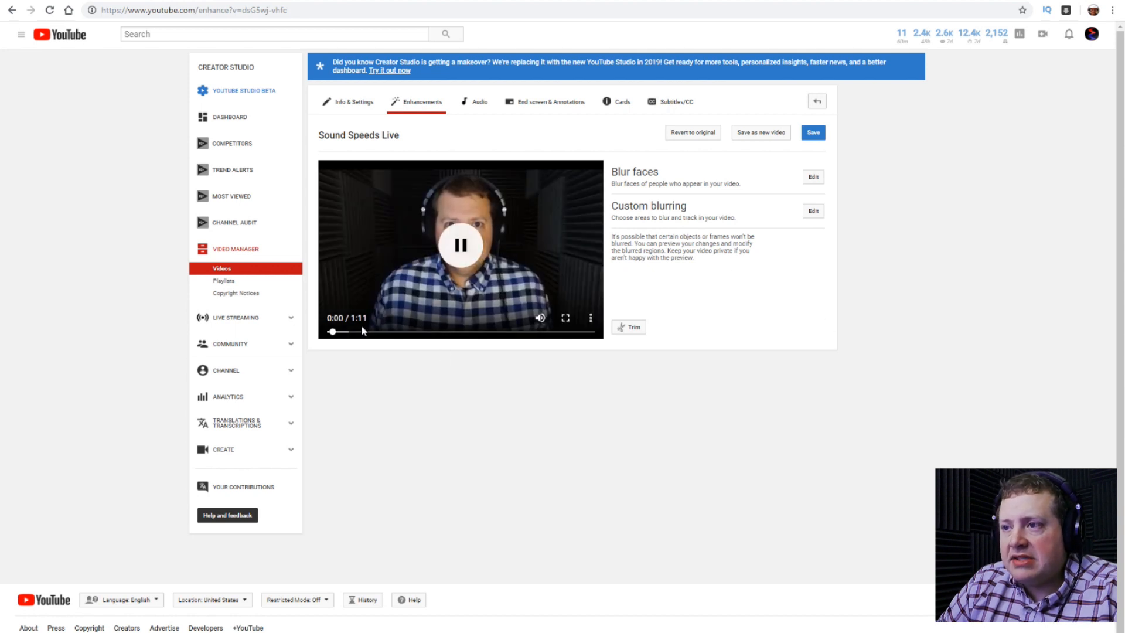
left_click(459, 255)
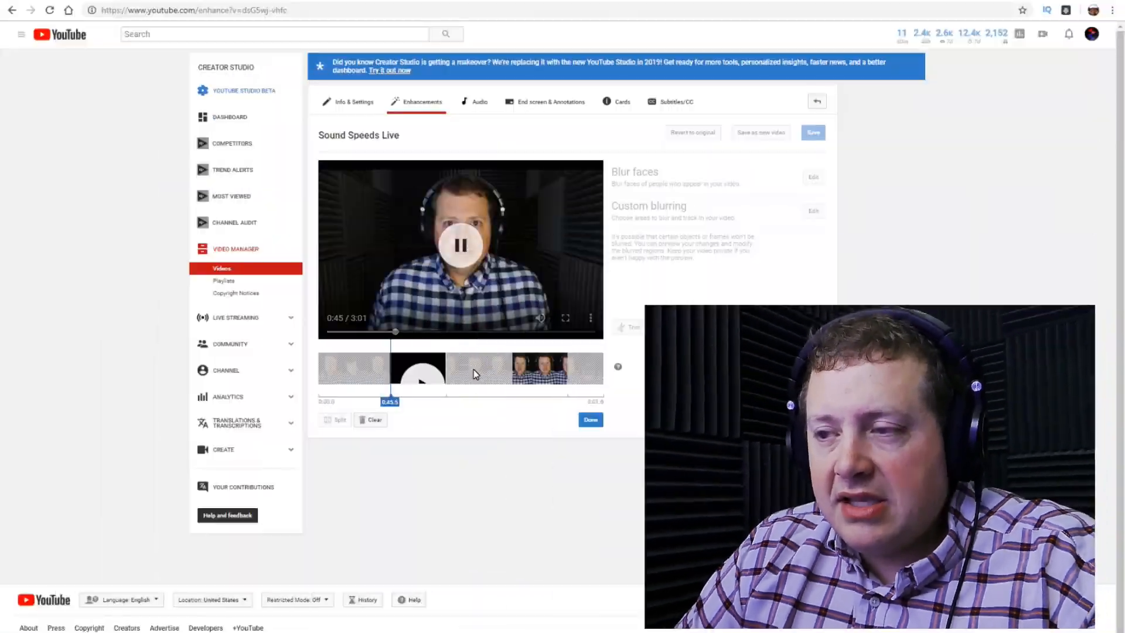
Review the first kept segment and its end point at 1:21.4 in the trim timeline, and preview the trimmed video again.
left_click(416, 364)
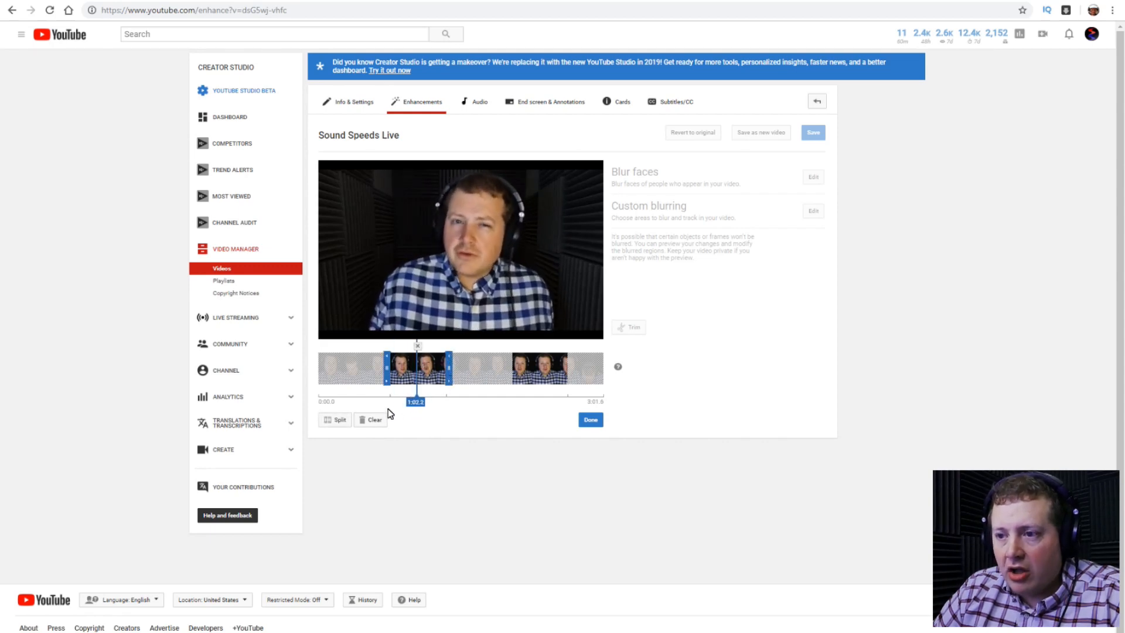
left_click(464, 263)
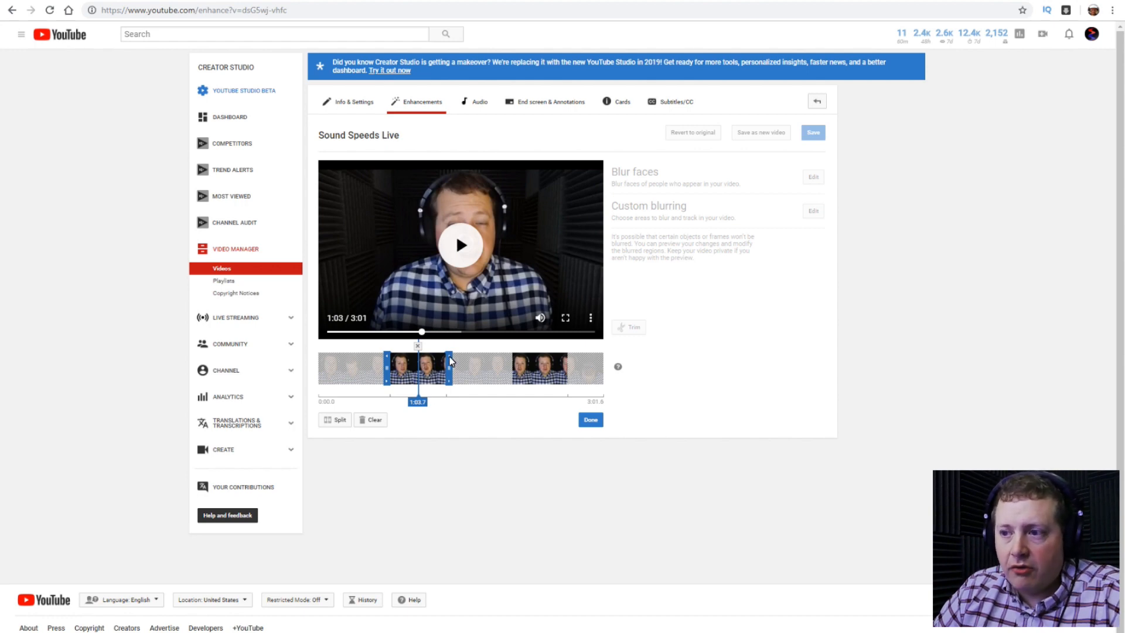
left_click(451, 362)
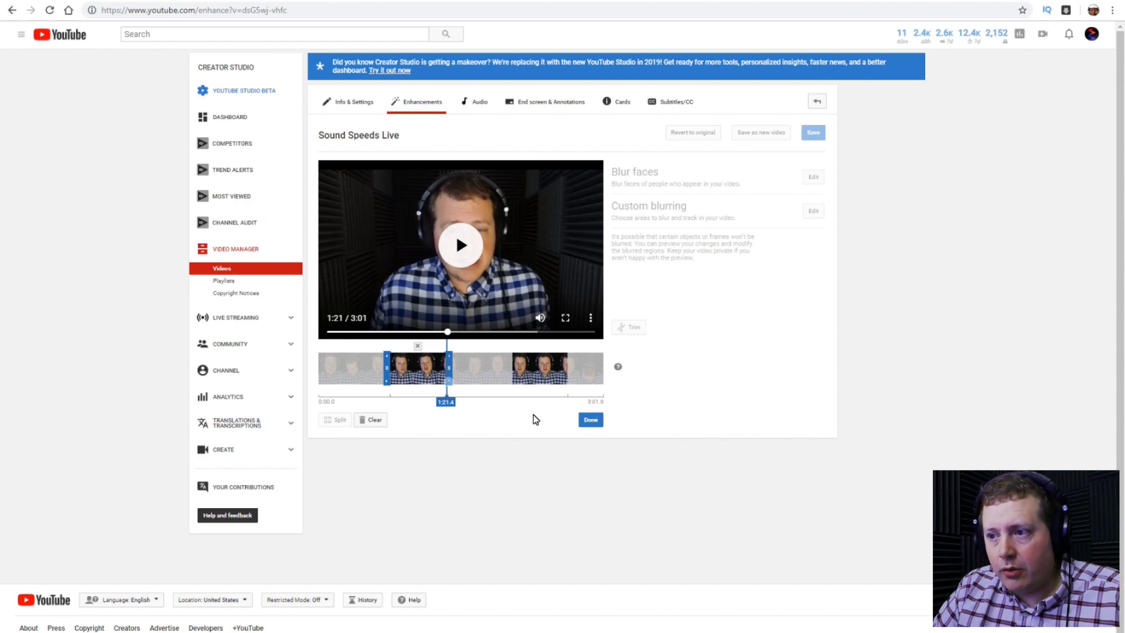
left_click(590, 419)
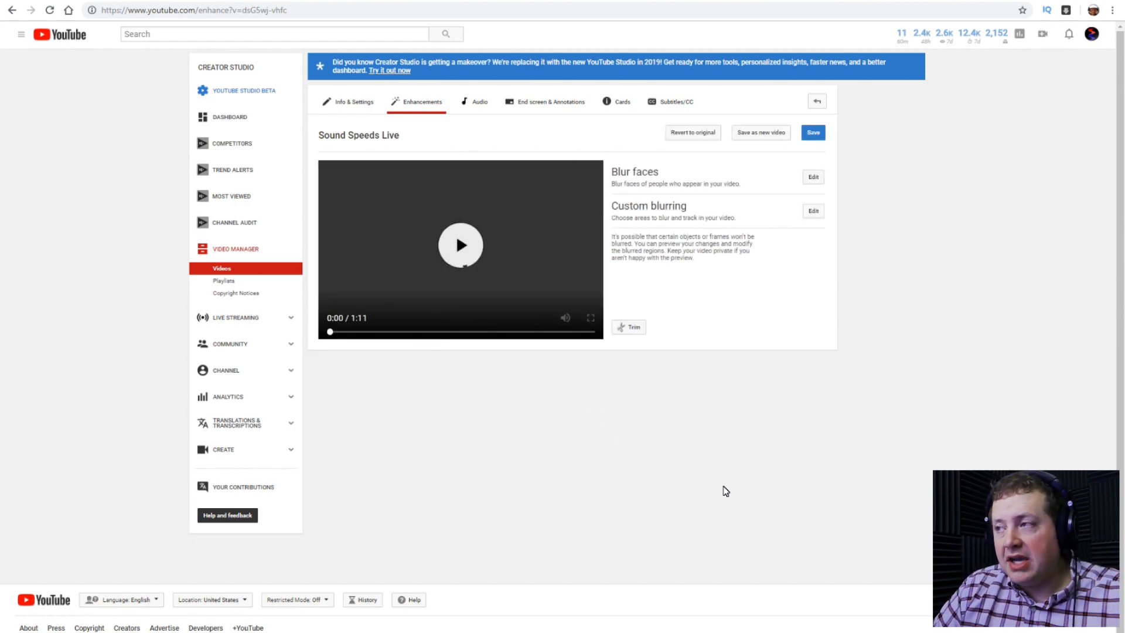
left_click(472, 251)
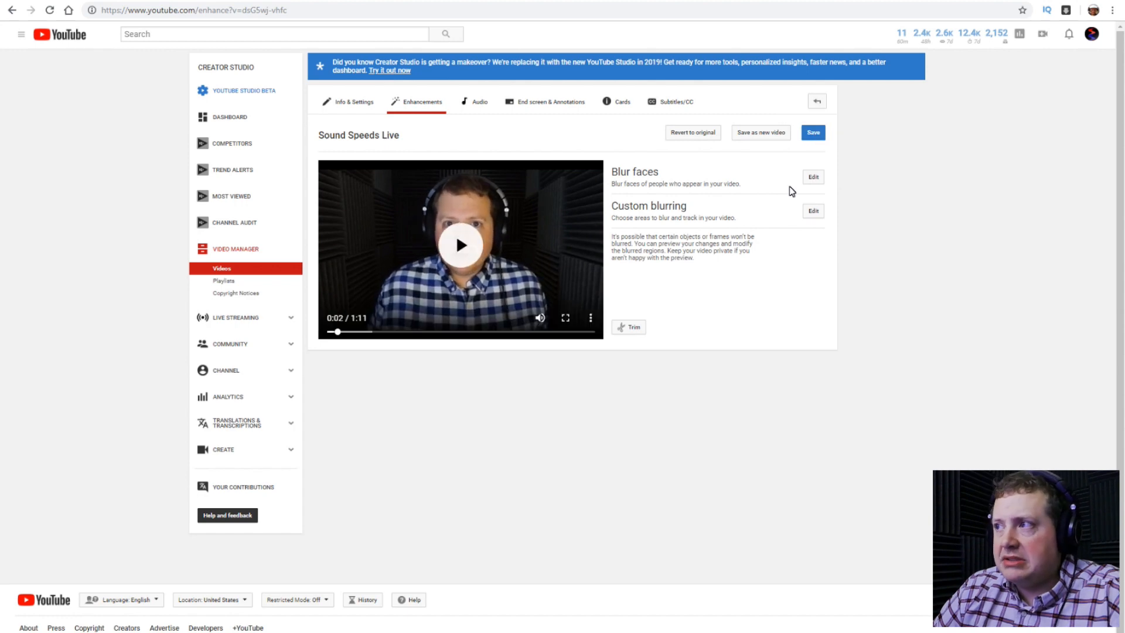
Save the trimmed Sound Speeds Live video in place, replacing the current version.
left_click(819, 136)
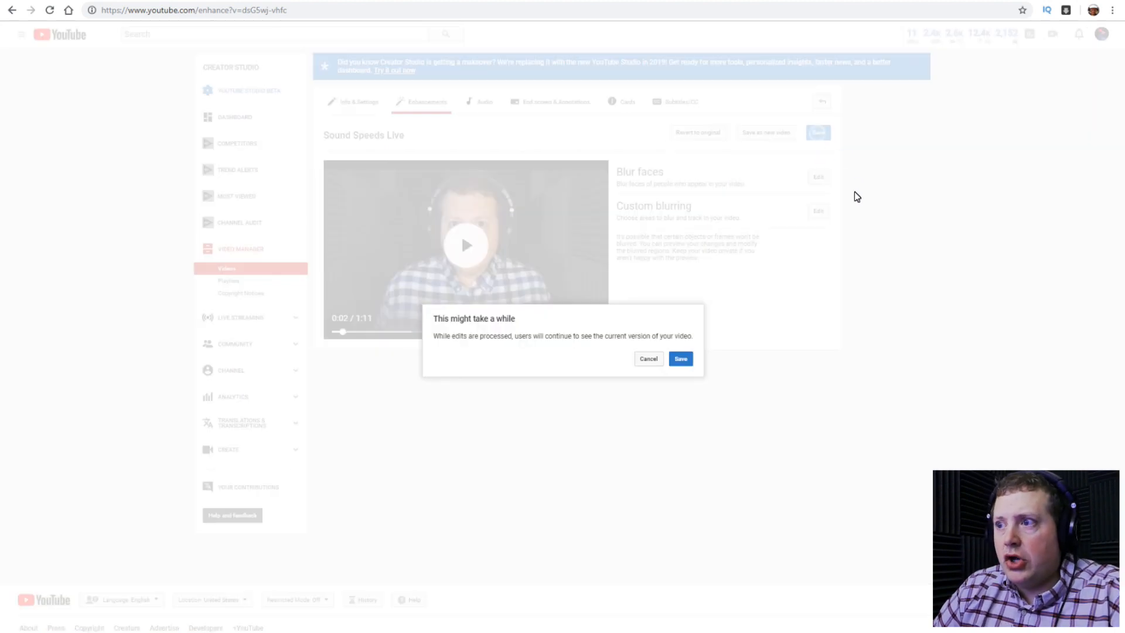
left_click(681, 361)
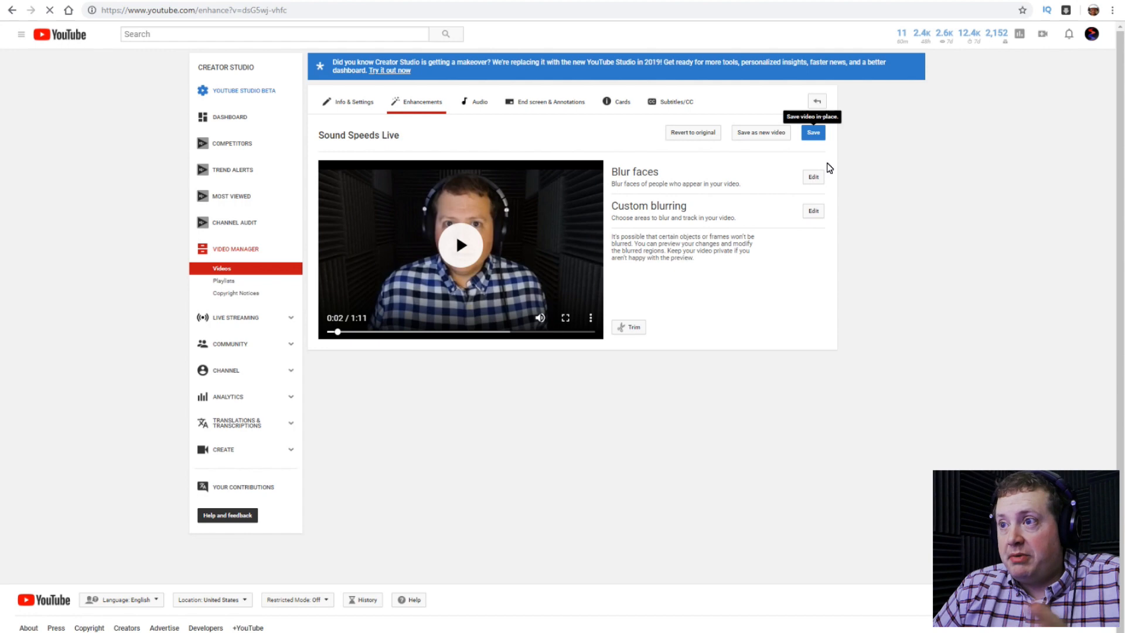
left_click(813, 132)
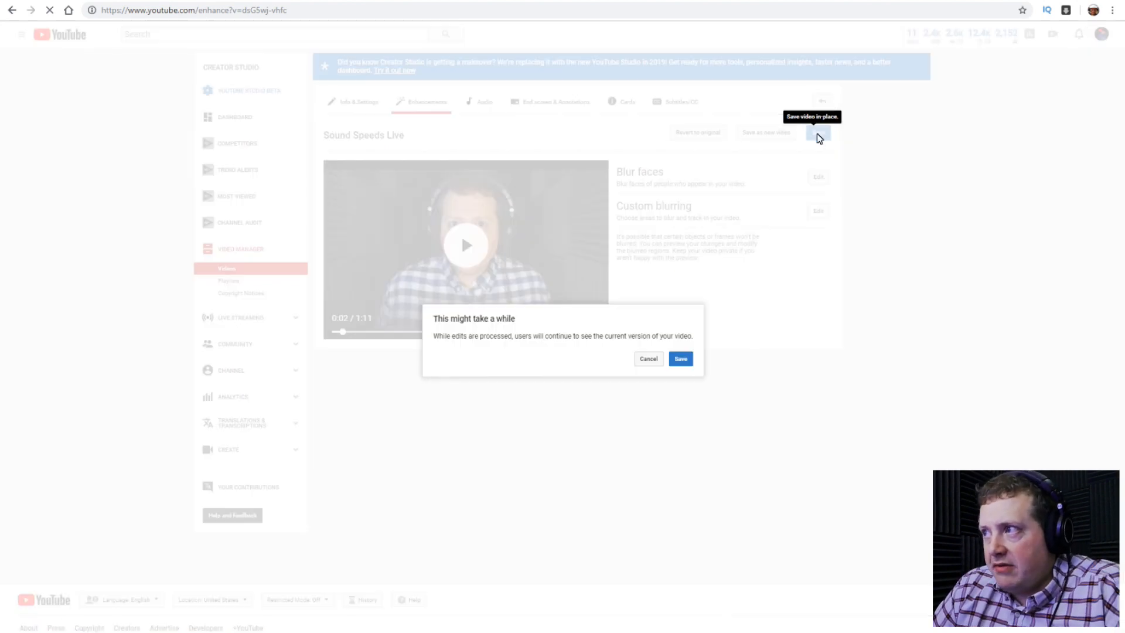
left_click(678, 359)
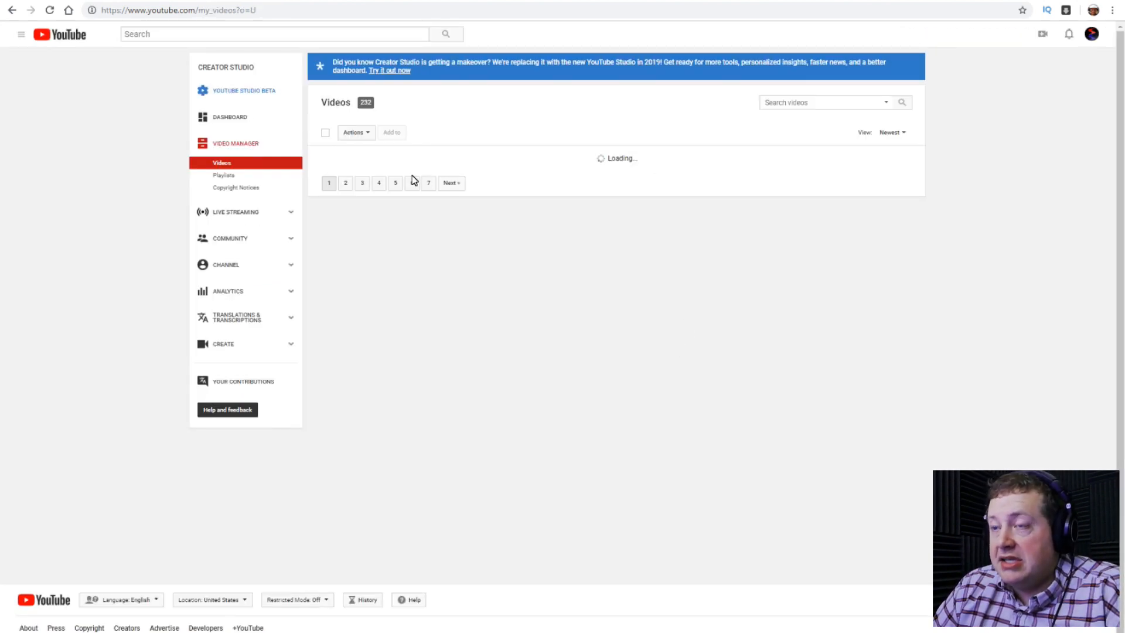